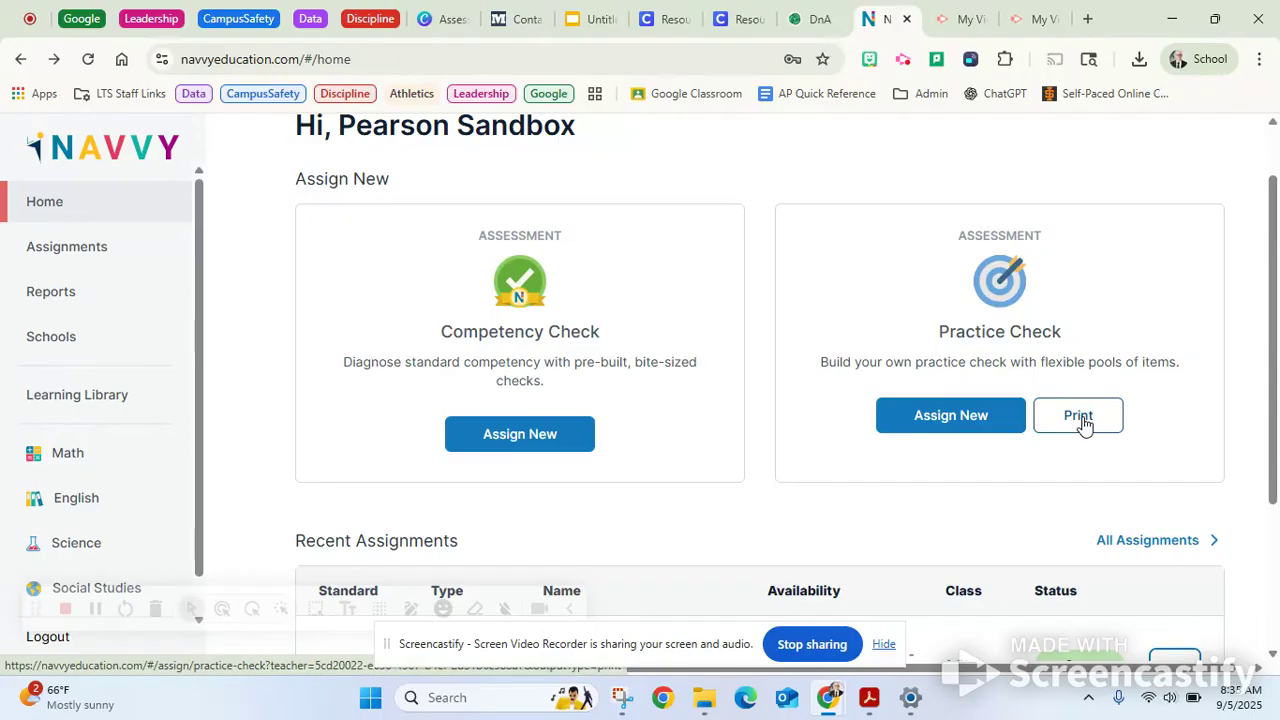
Start assigning a new Practice Check, compare the Print Practice form with the online one, and choose Online Practice
click(951, 416)
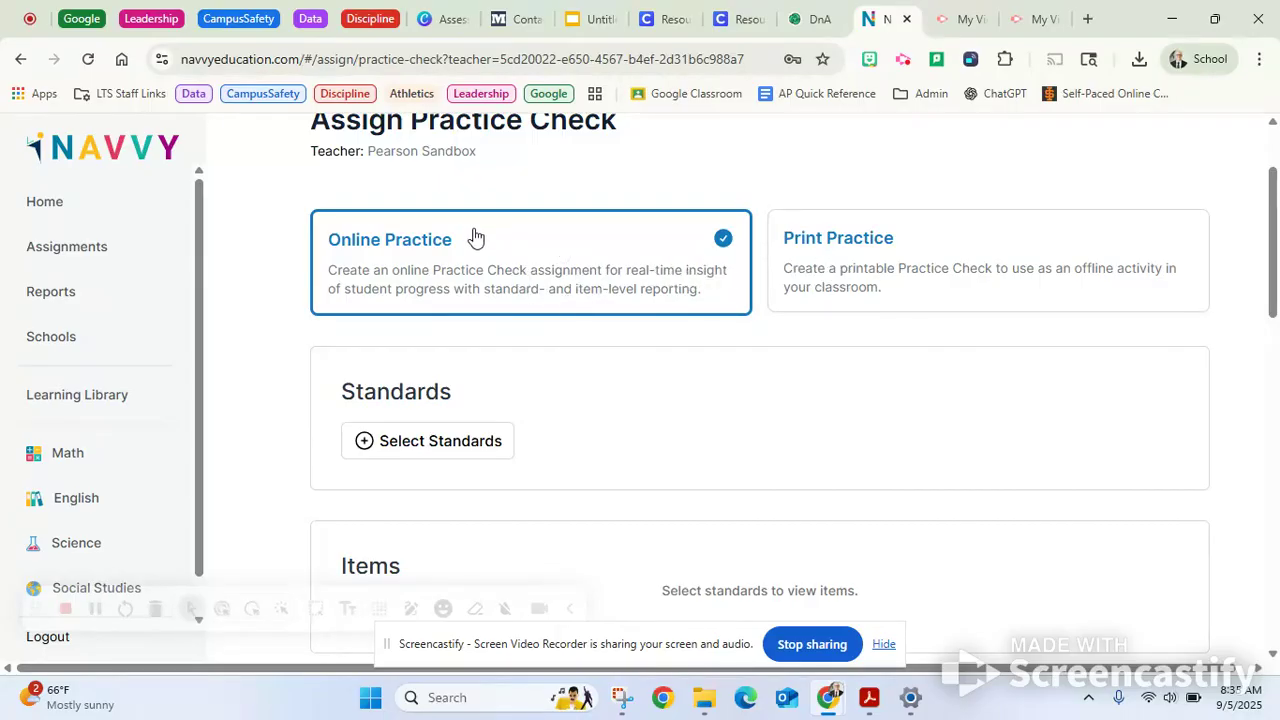
click(863, 265)
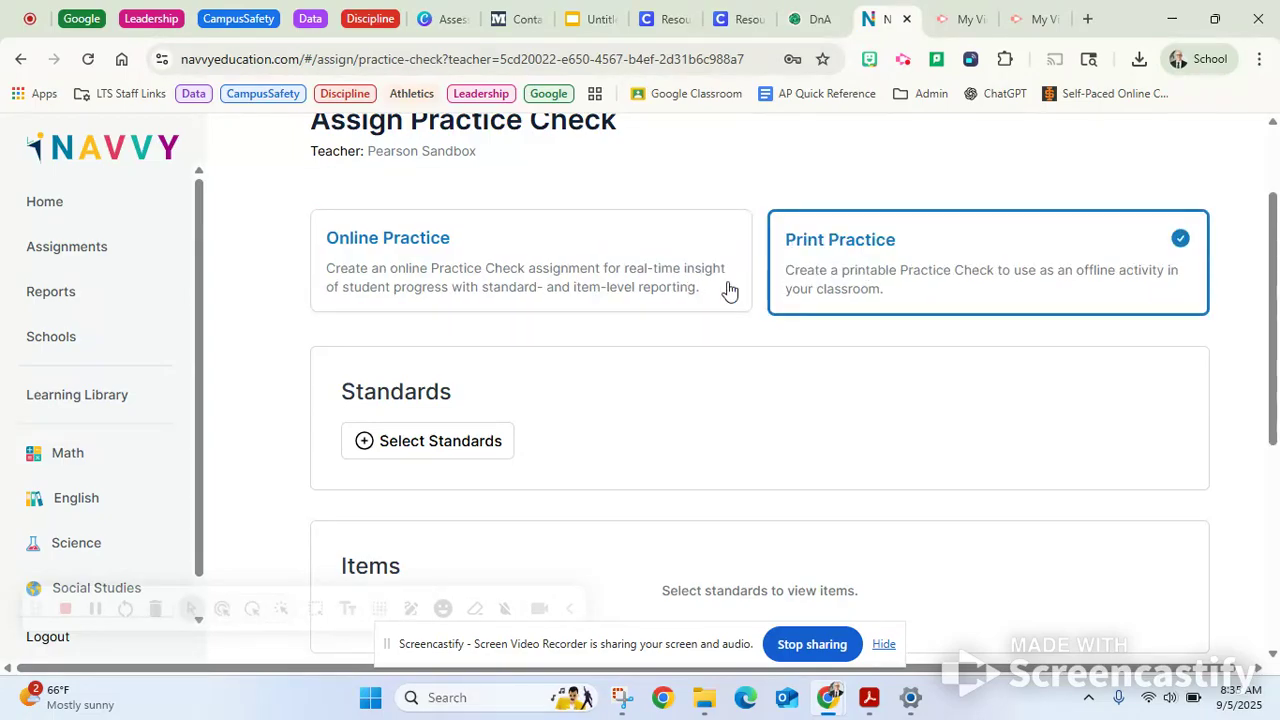
scroll(620, 360, down, 1)
scroll(620, 360, down, 4)
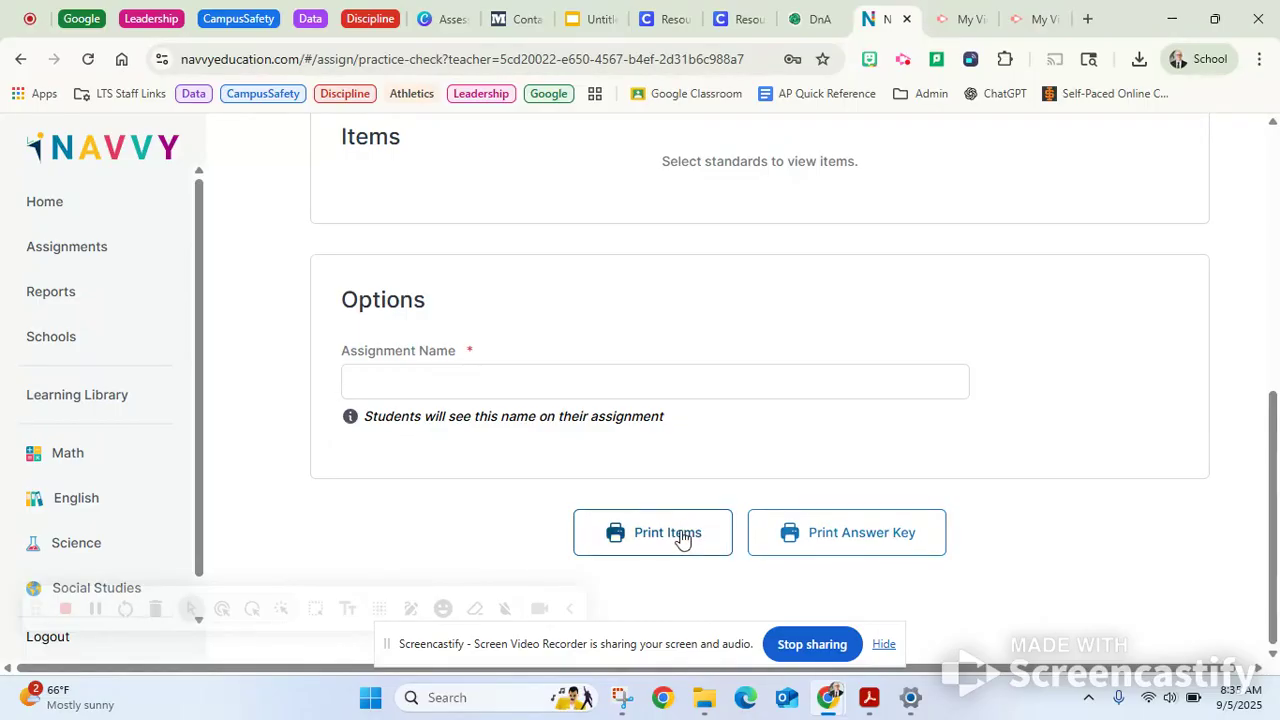
scroll(709, 480, up, 5)
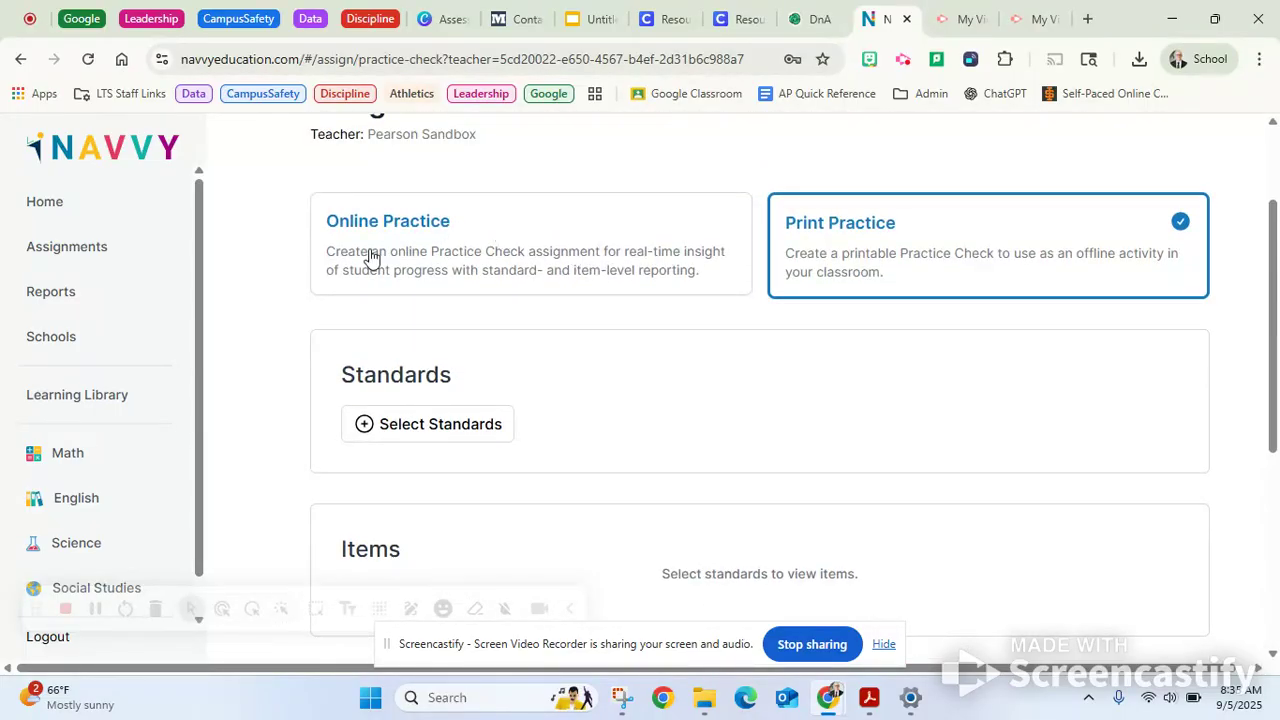
click(345, 253)
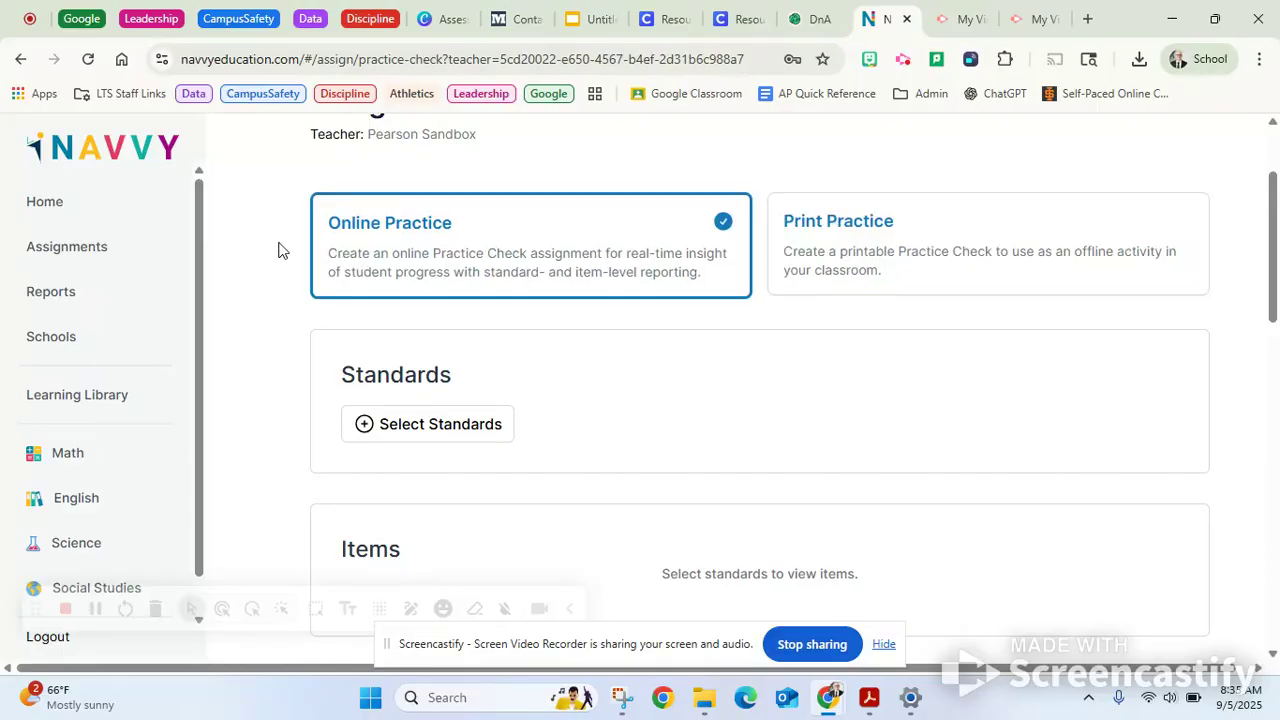
scroll(279, 250, down, 4)
scroll(279, 250, down, 5)
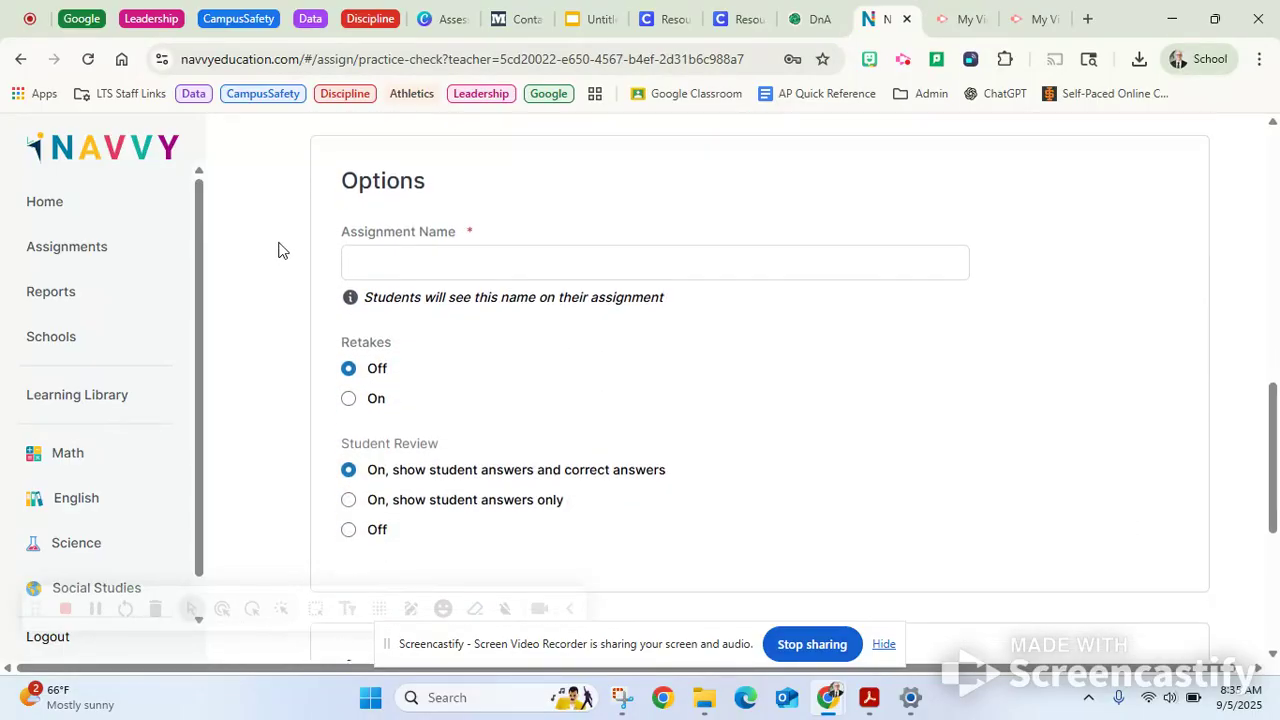
scroll(291, 361, down, 3)
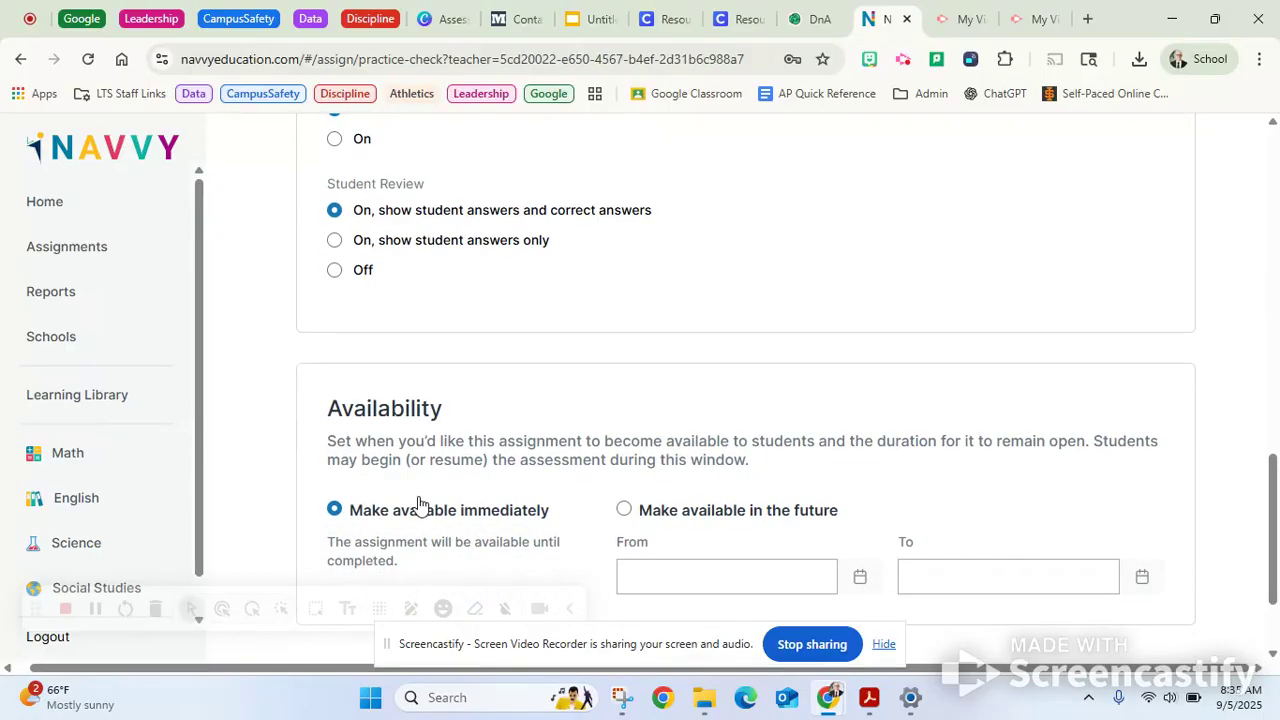
scroll(333, 368, up, 7)
scroll(333, 363, up, 3)
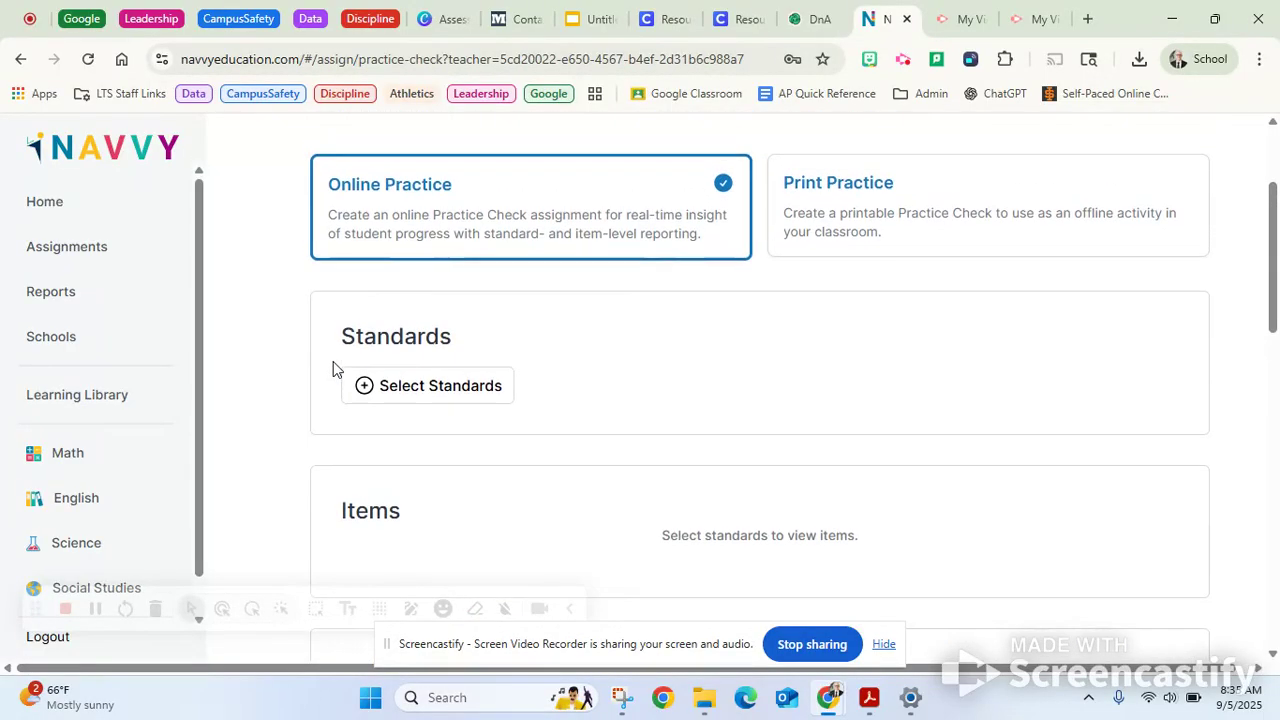
Open the standards selection and check the available subjects and standard categories, keeping English Language Arts and Domains
click(397, 399)
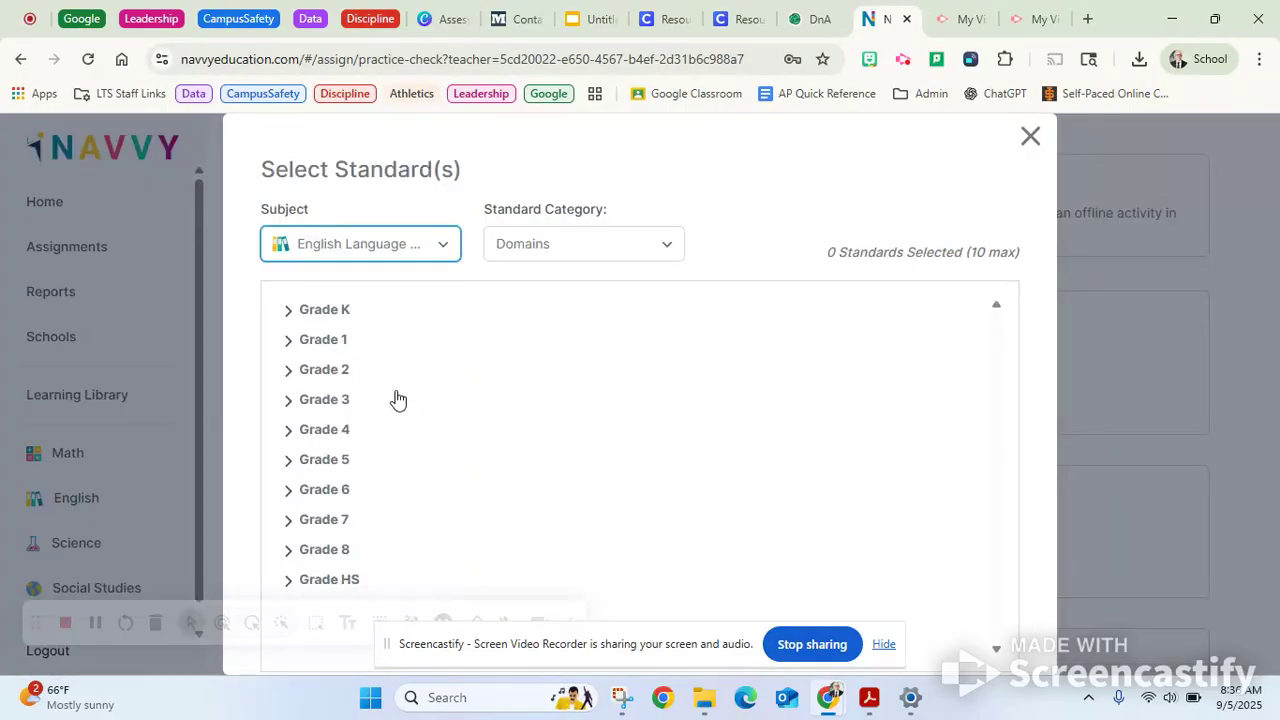
click(348, 245)
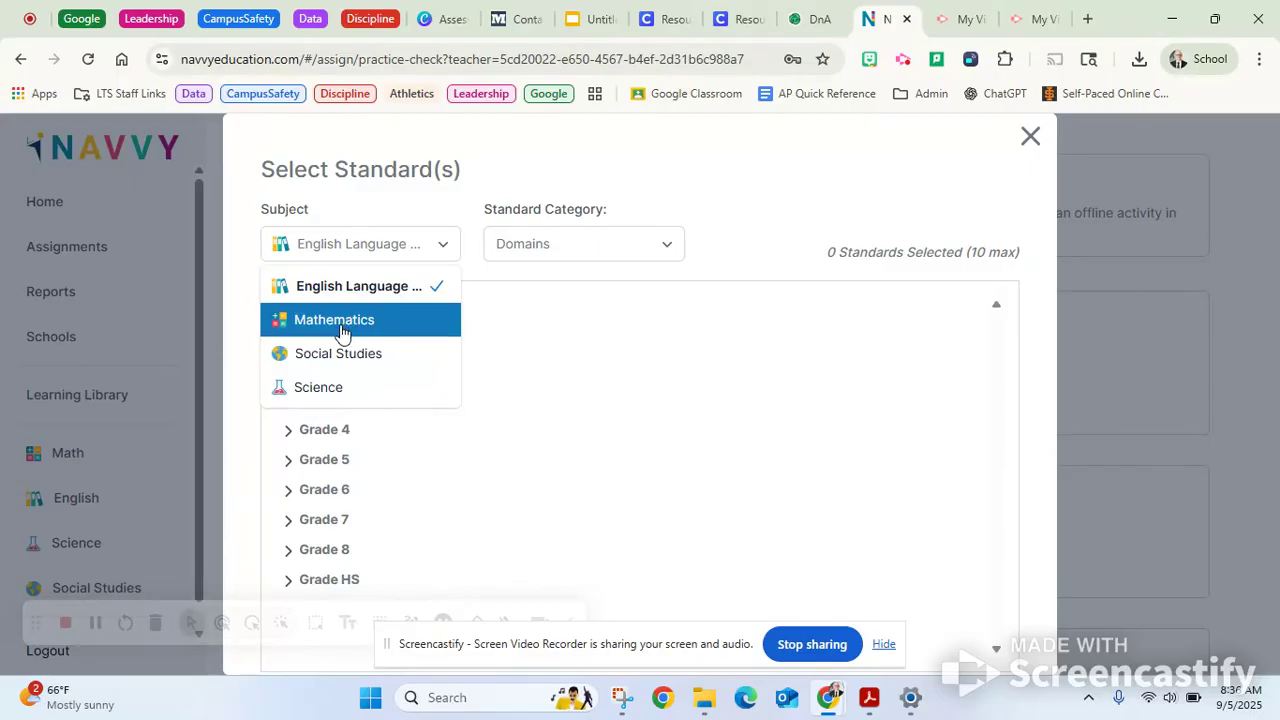
click(517, 252)
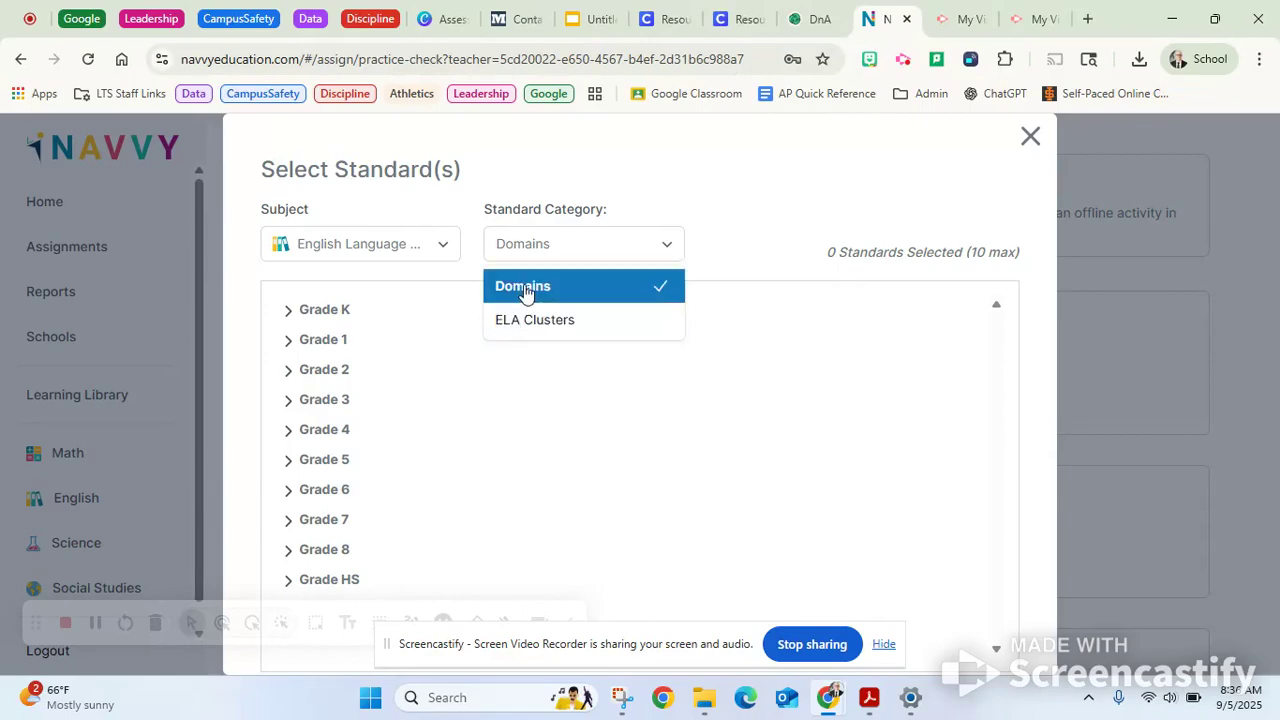
click(540, 242)
click(540, 242)
click(540, 242)
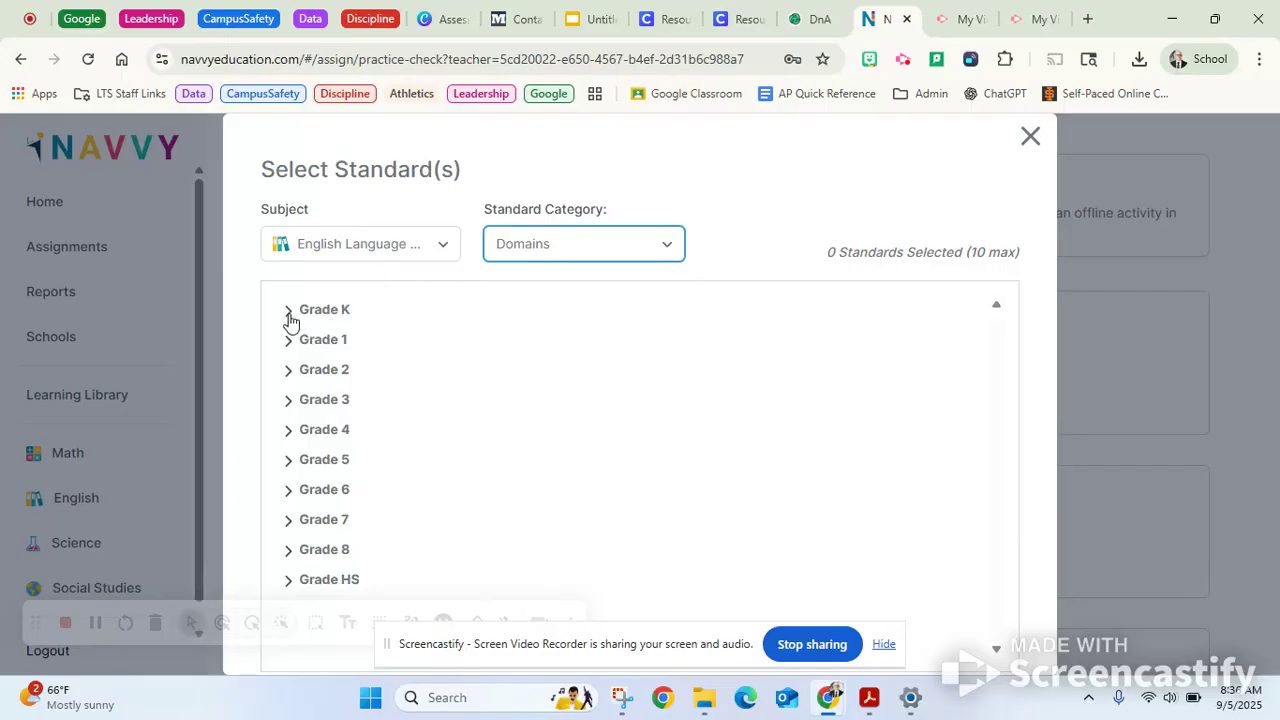
Select standards RI.3.1 and RI.3.2 under Grade 3 Reading Informational
click(289, 400)
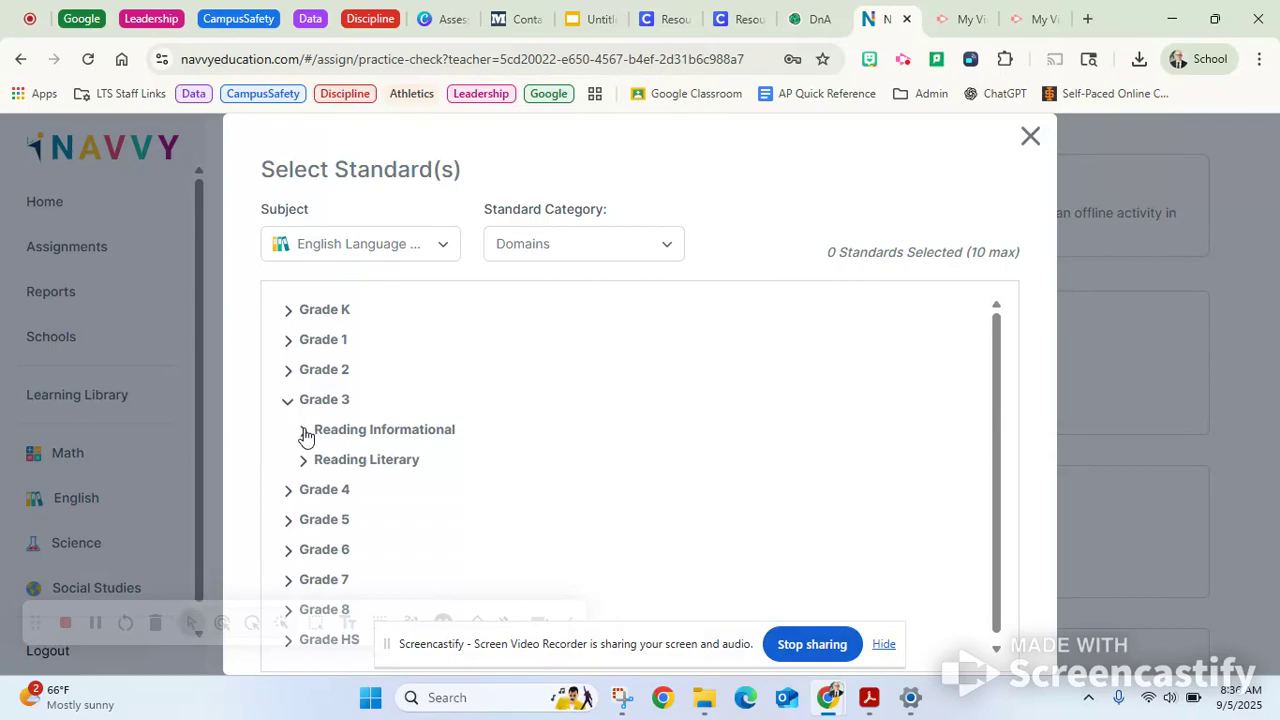
click(305, 432)
scroll(460, 488, down, 1)
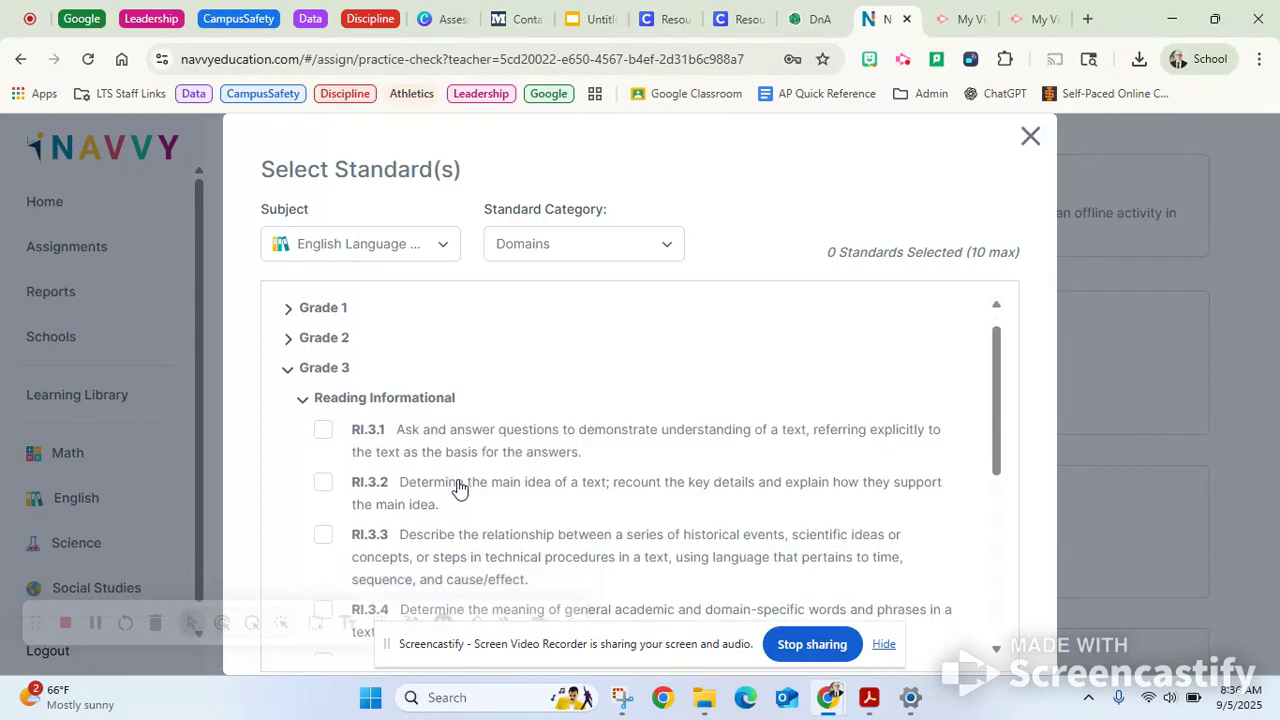
scroll(480, 486, down, 4)
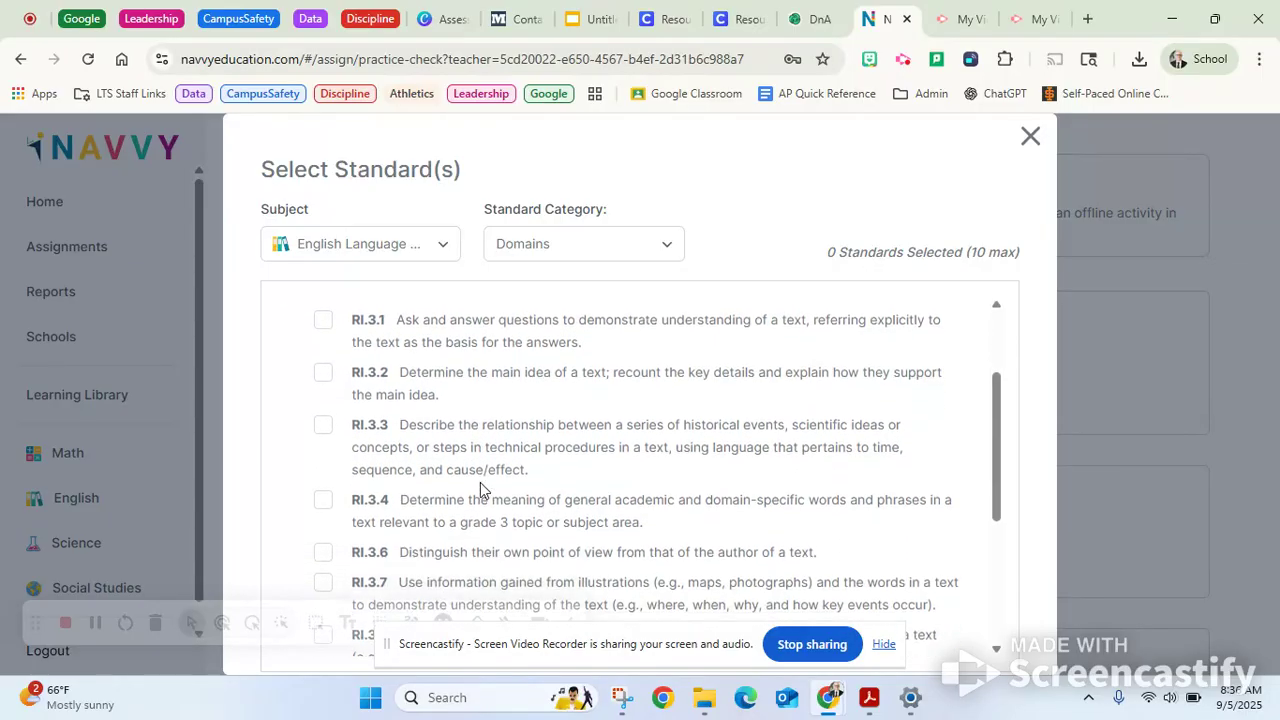
scroll(480, 490, up, 2)
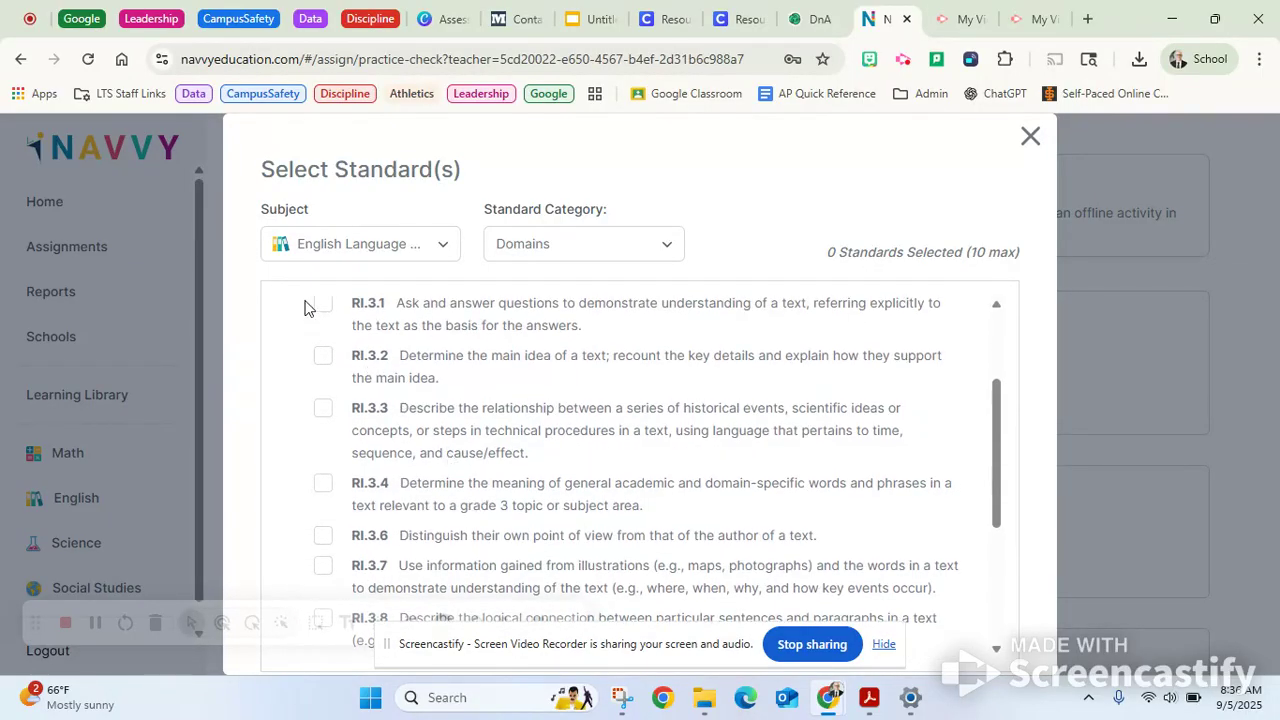
scroll(323, 309, up, 2)
click(322, 386)
click(322, 445)
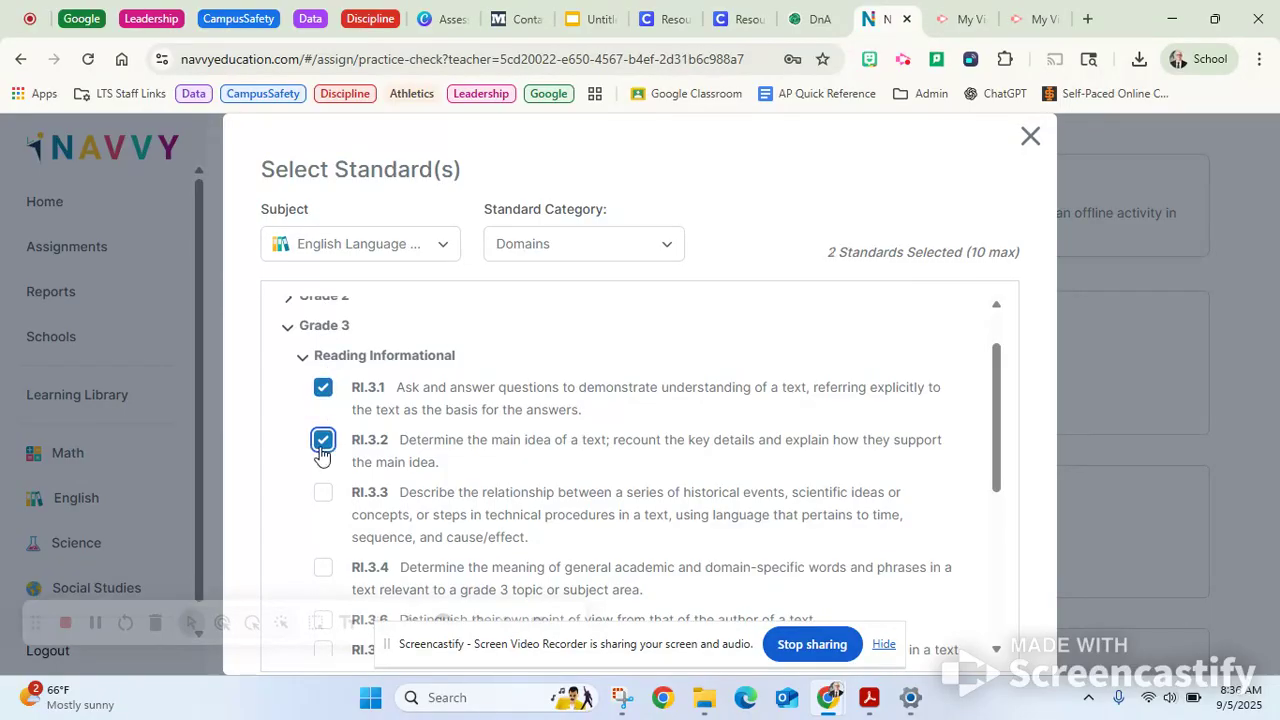
Add standards RL.3.5 and RL.3.6 from Grade 3 Reading Literary, and collapse the Grade 3 list
click(305, 362)
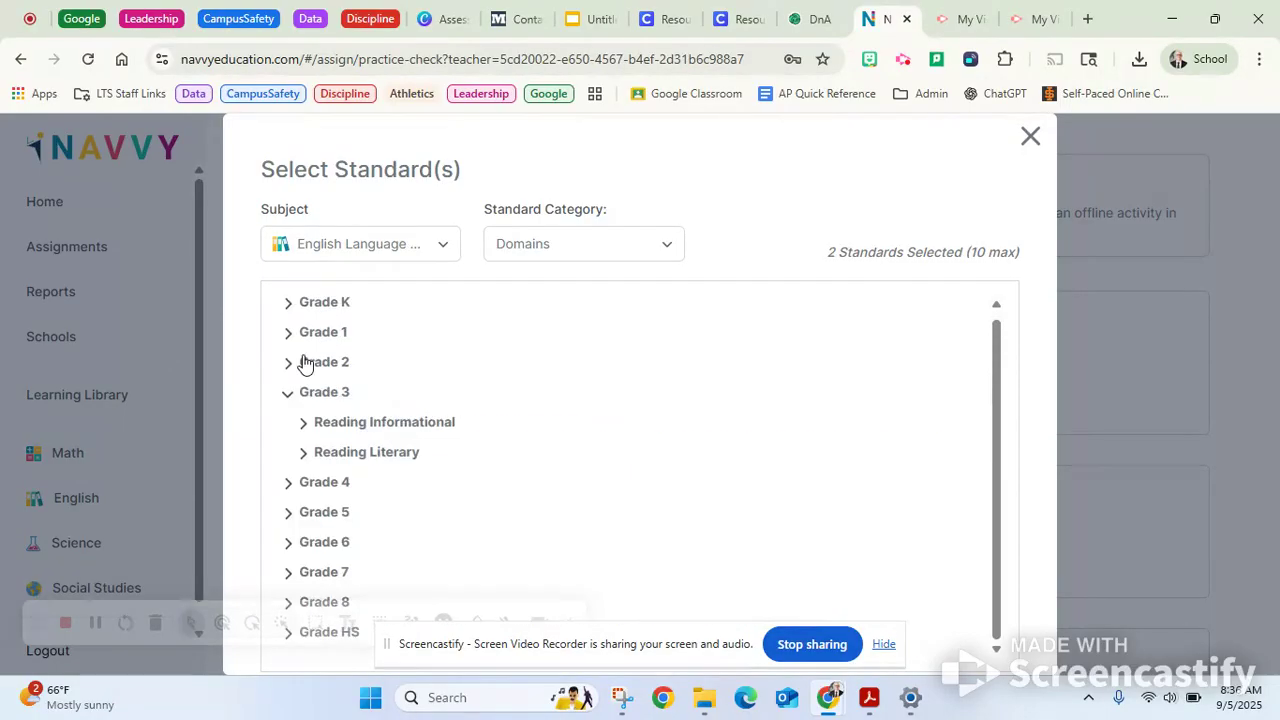
click(302, 459)
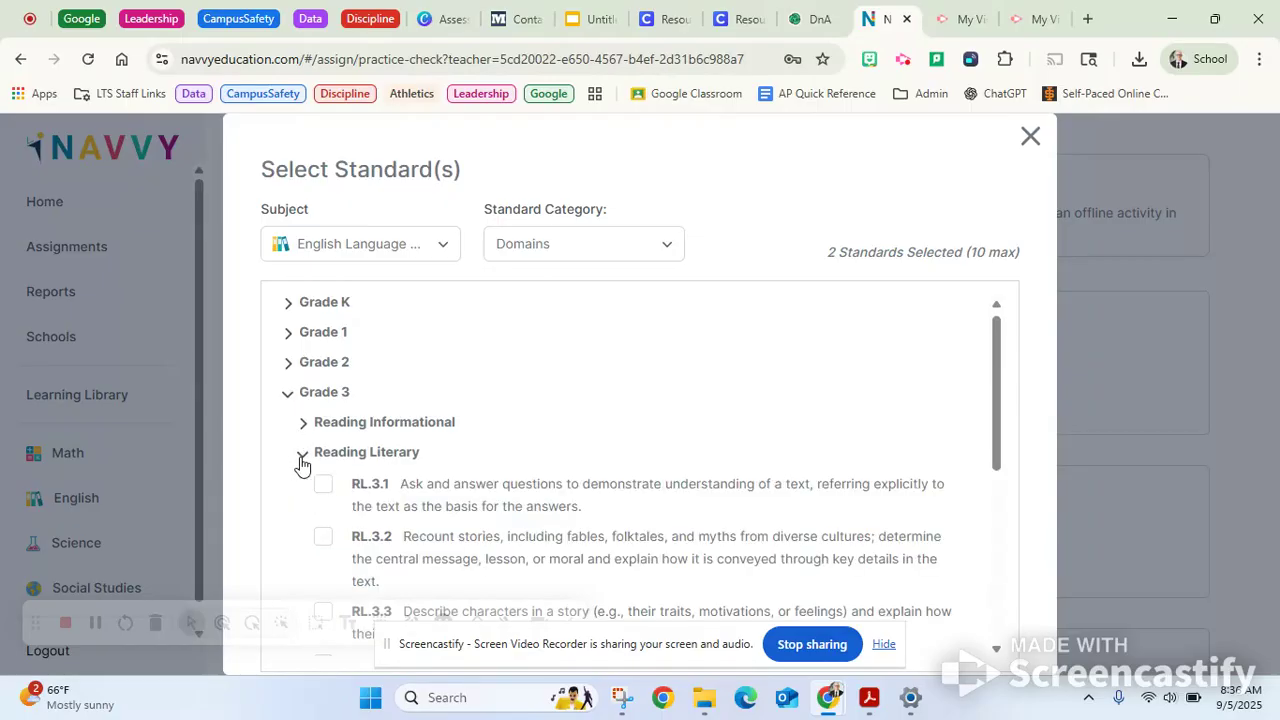
scroll(300, 463, down, 3)
click(322, 417)
click(323, 494)
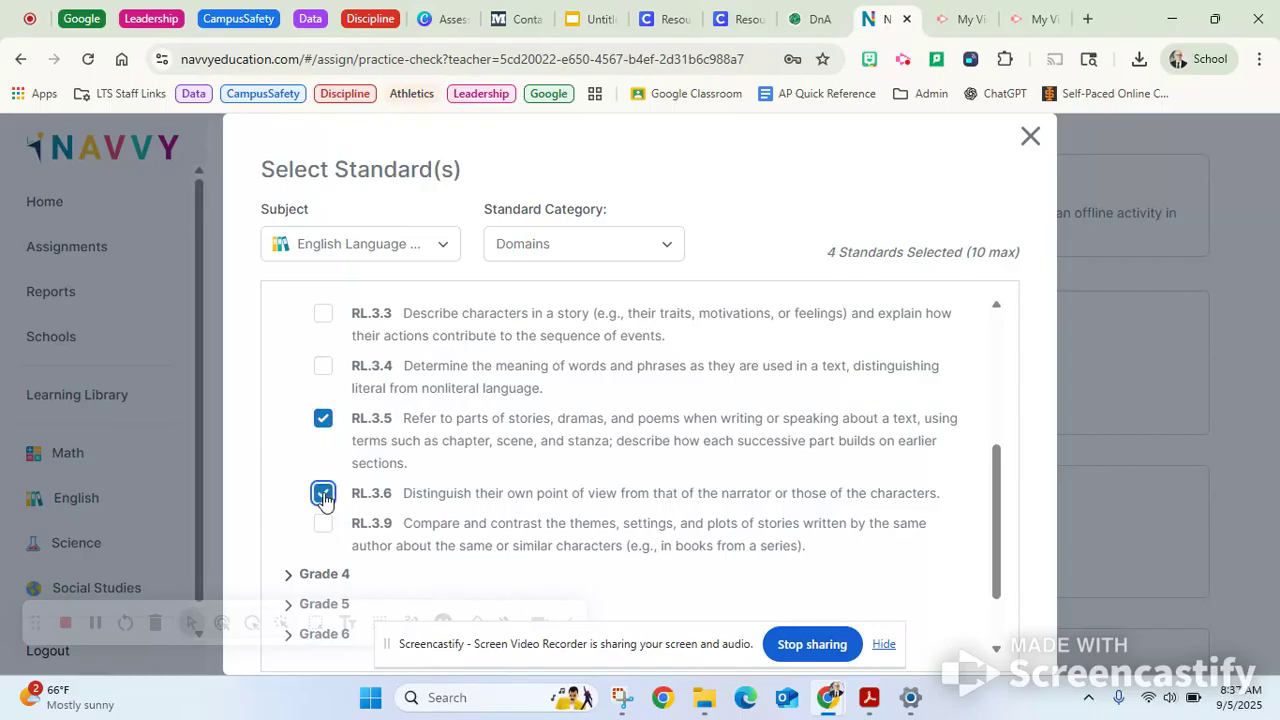
scroll(322, 495, up, 5)
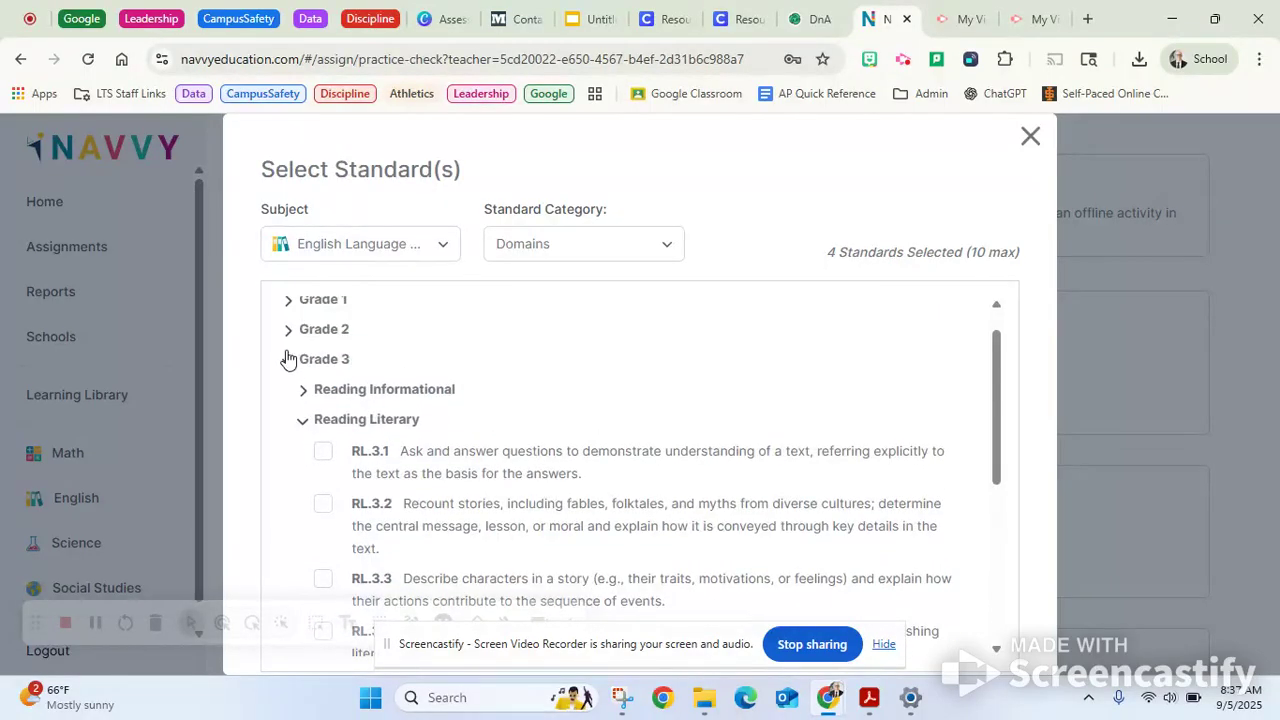
click(288, 359)
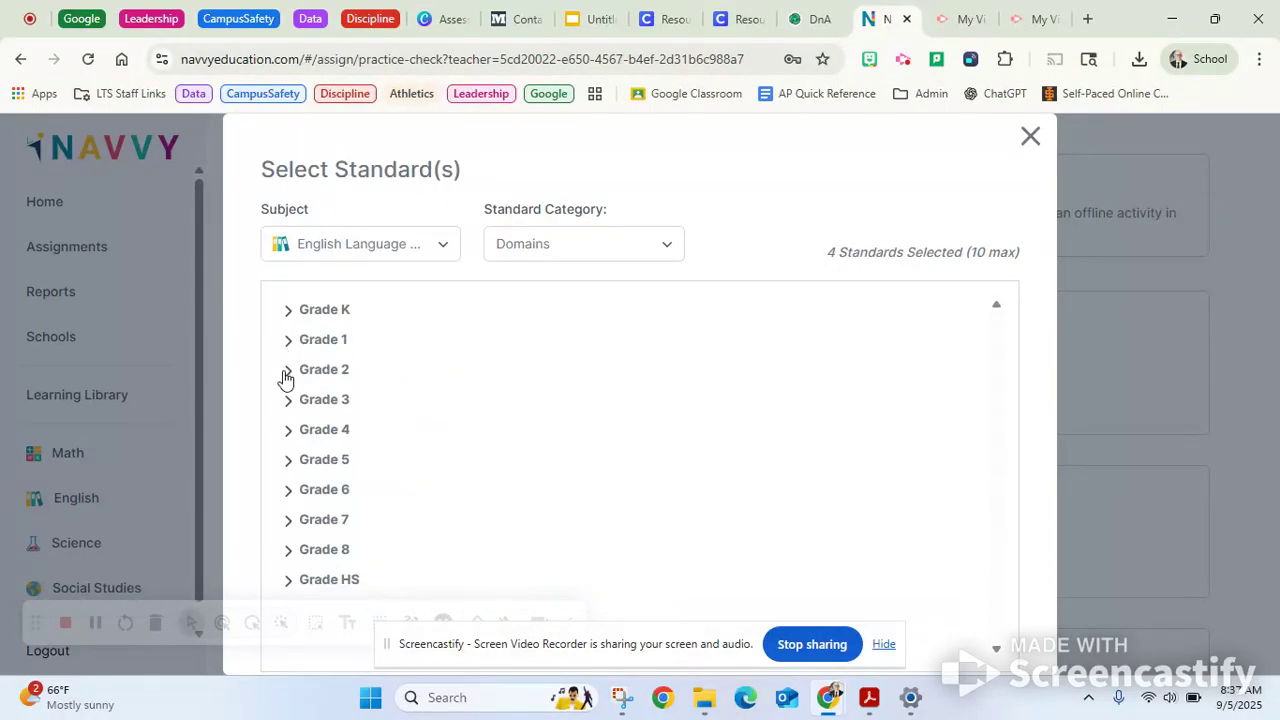
Review which standards are selected under Grade 3 Reading Informational, and close the grade again
click(286, 405)
click(304, 434)
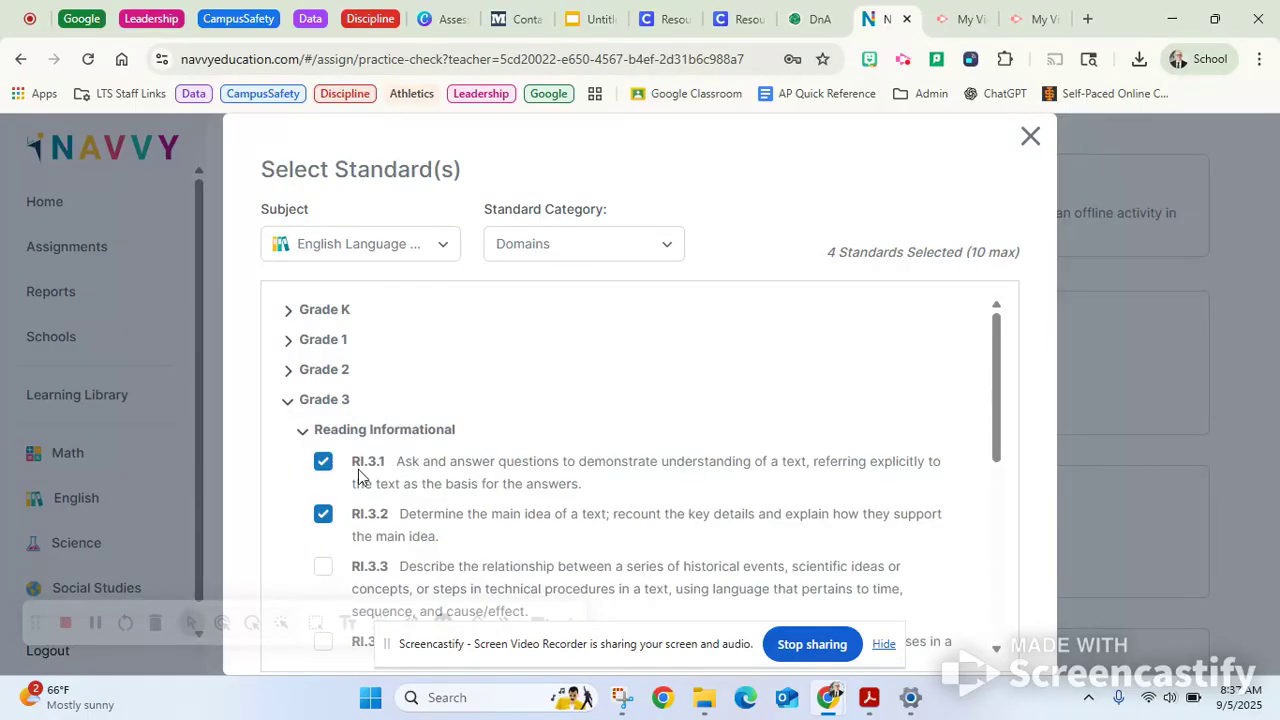
click(289, 402)
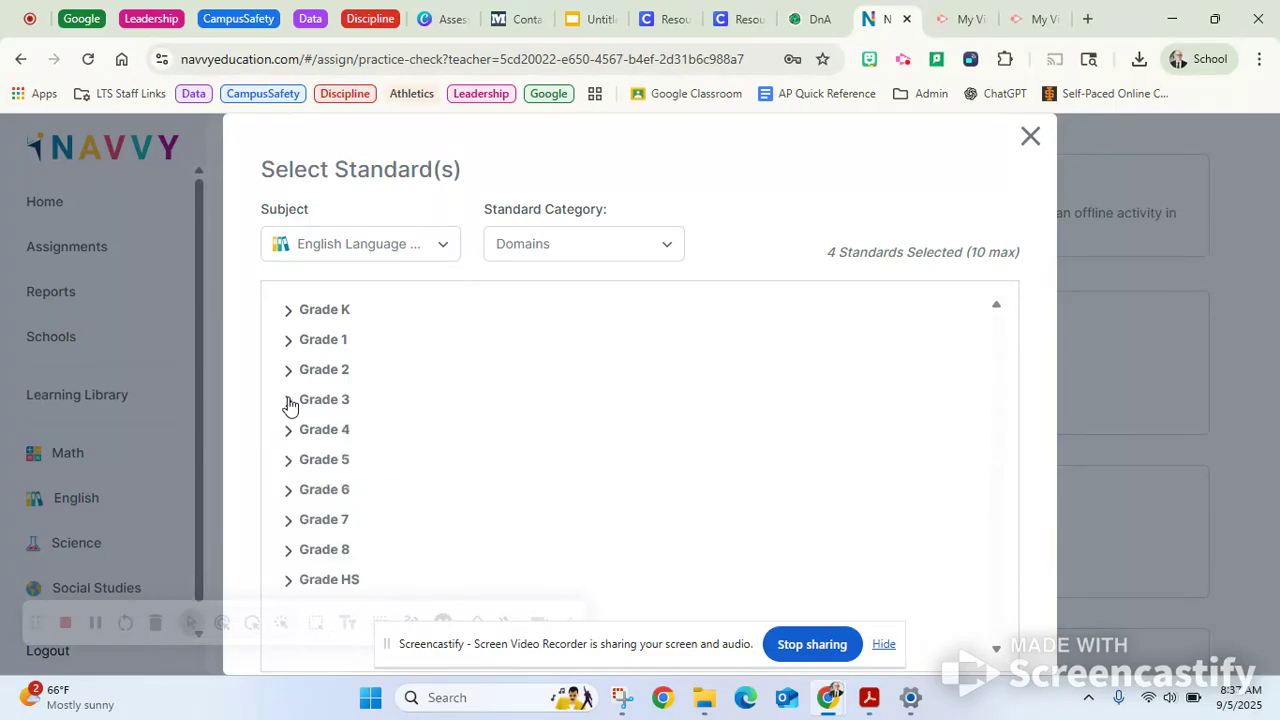
Add standard RI.2.1 from Grade 2 Reading Informational and save the chosen standards to the Practice Check
click(288, 370)
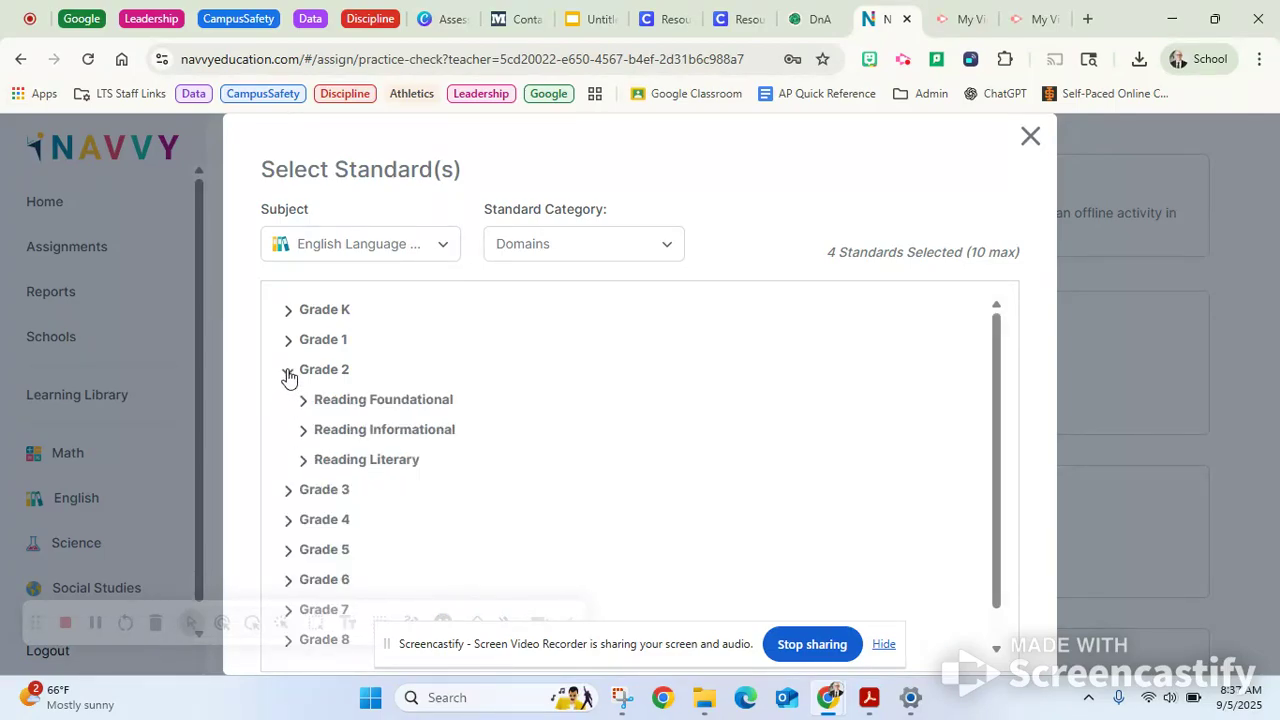
click(306, 433)
click(326, 466)
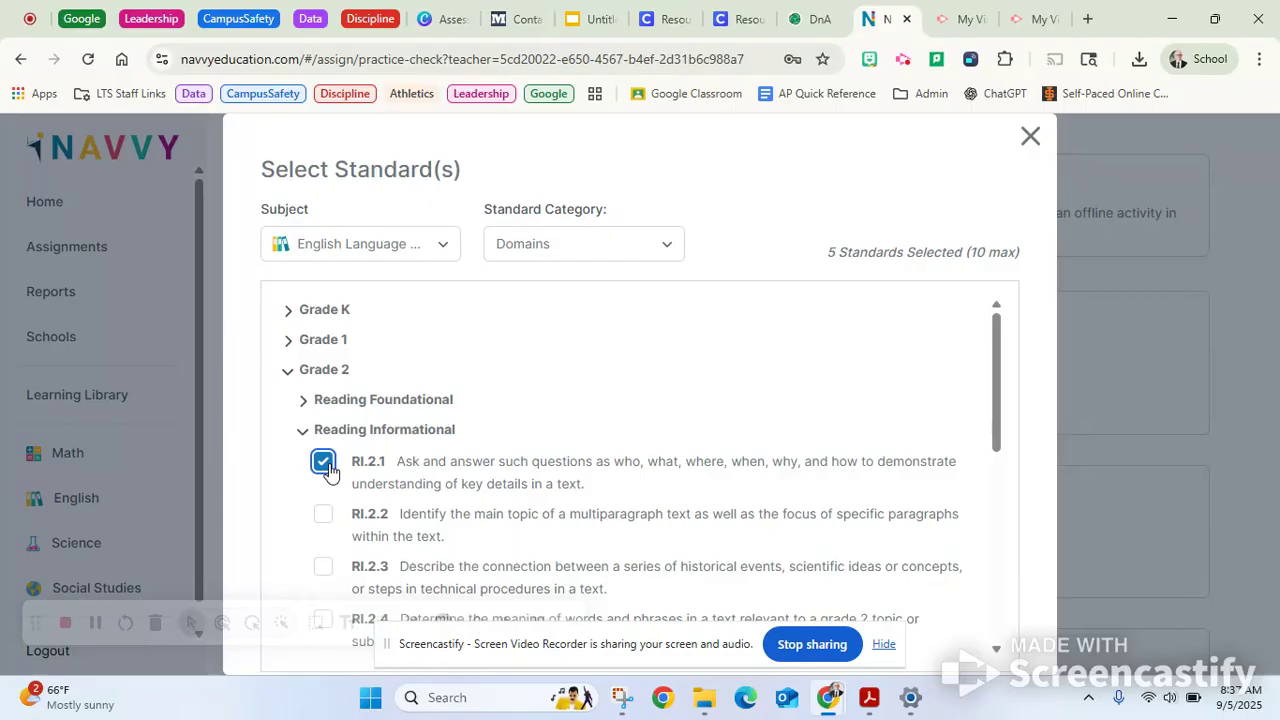
scroll(730, 338, down, 1)
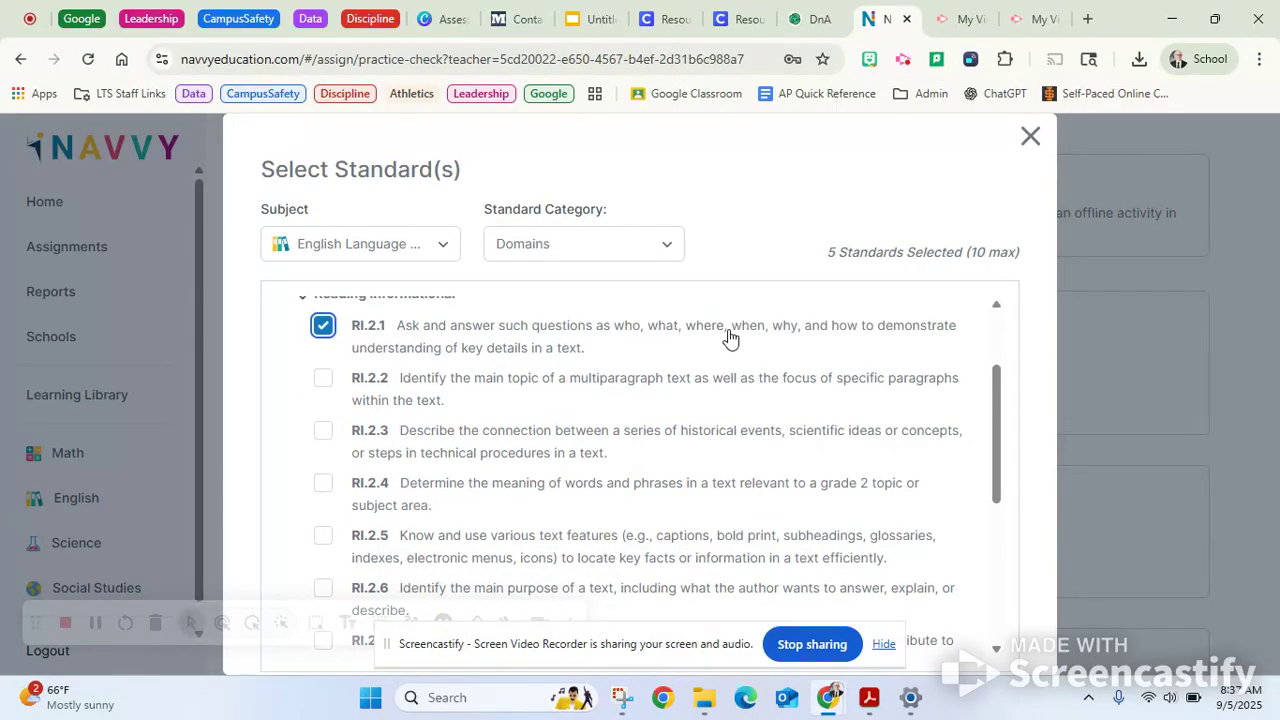
scroll(730, 338, down, 3)
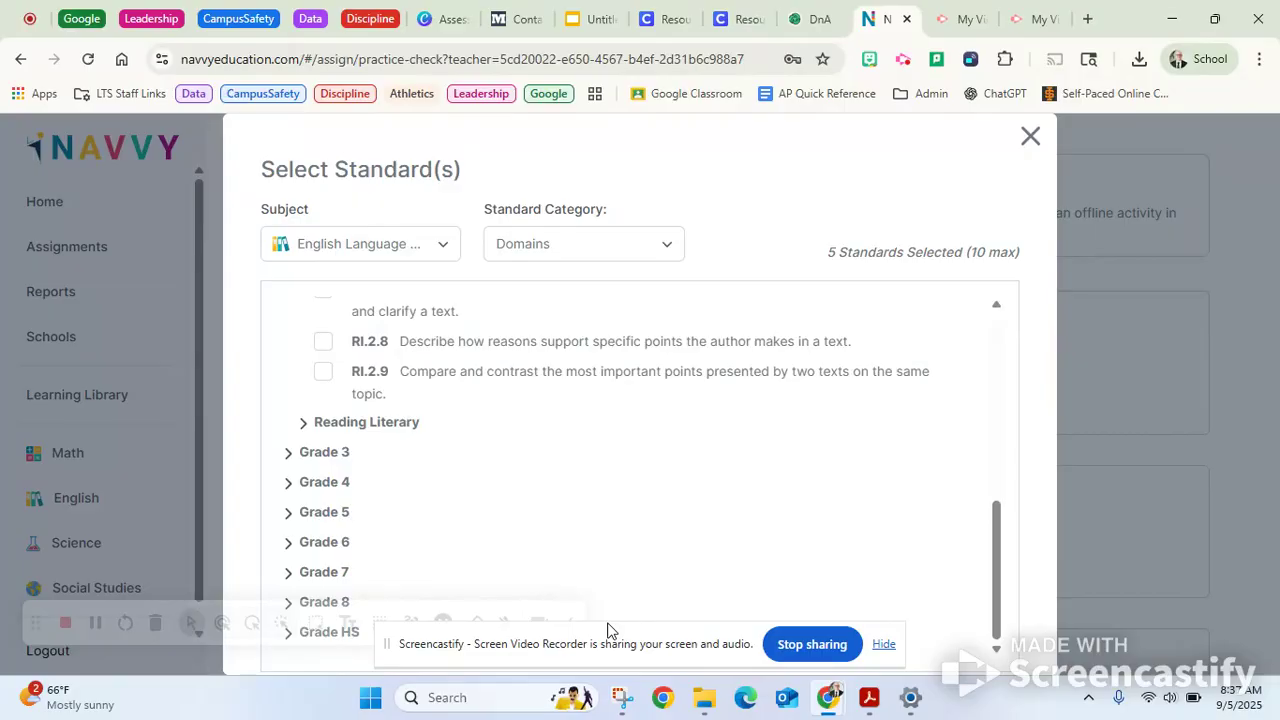
key(ctrl+minus)
key(ctrl+minus)
key(ctrl+minus)
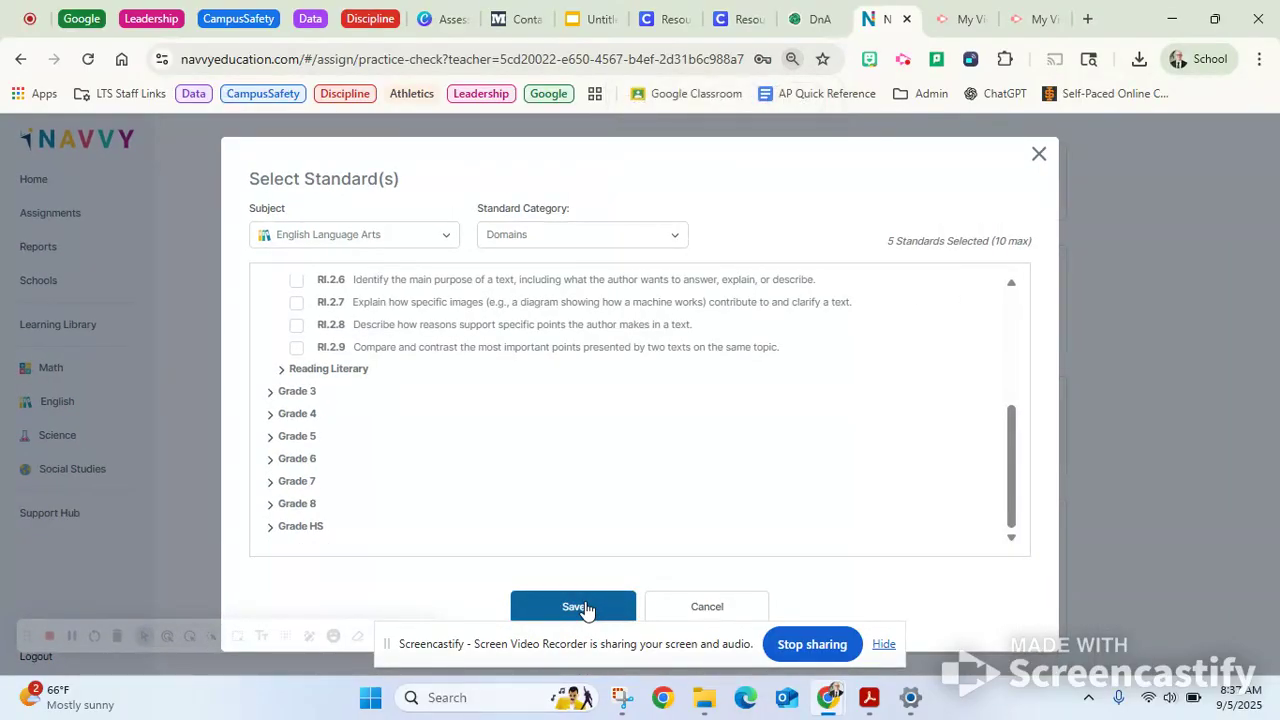
click(572, 607)
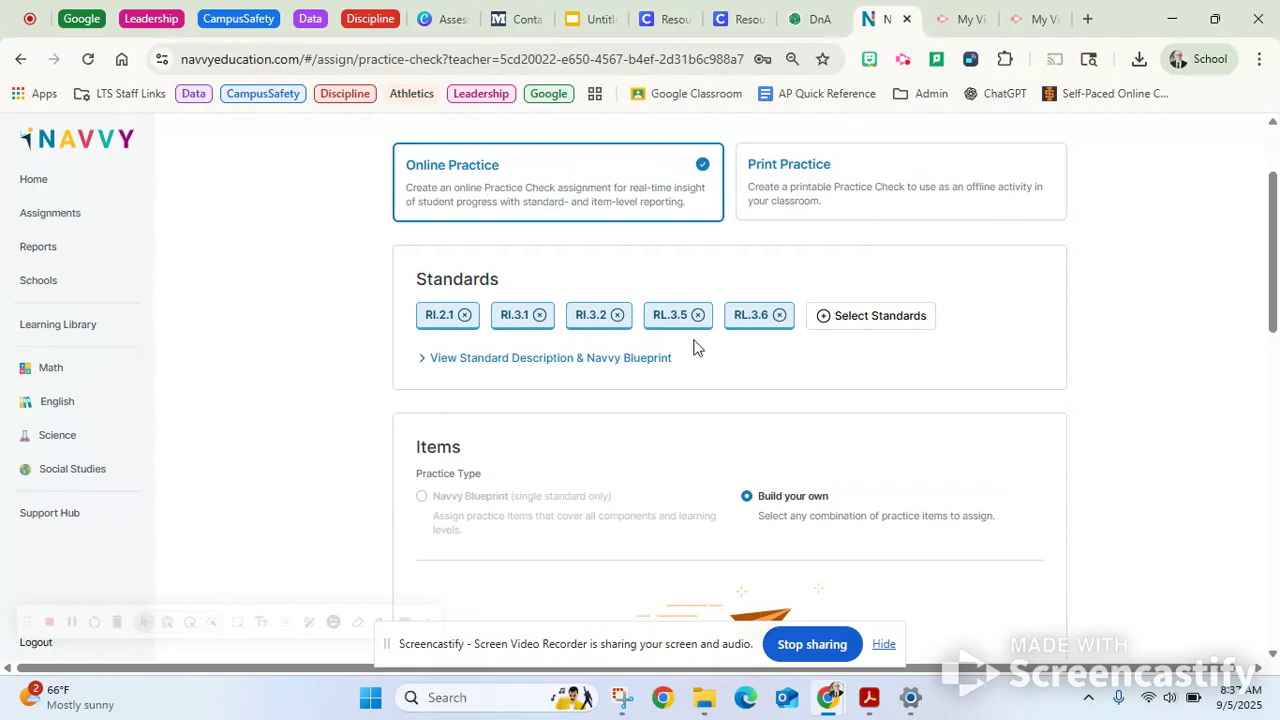
Open the practice item selection and add the first RI.2.1 item, the DOK 3 "Working with Animals: Dog Walkers" question about playing safely
scroll(437, 397, down, 1)
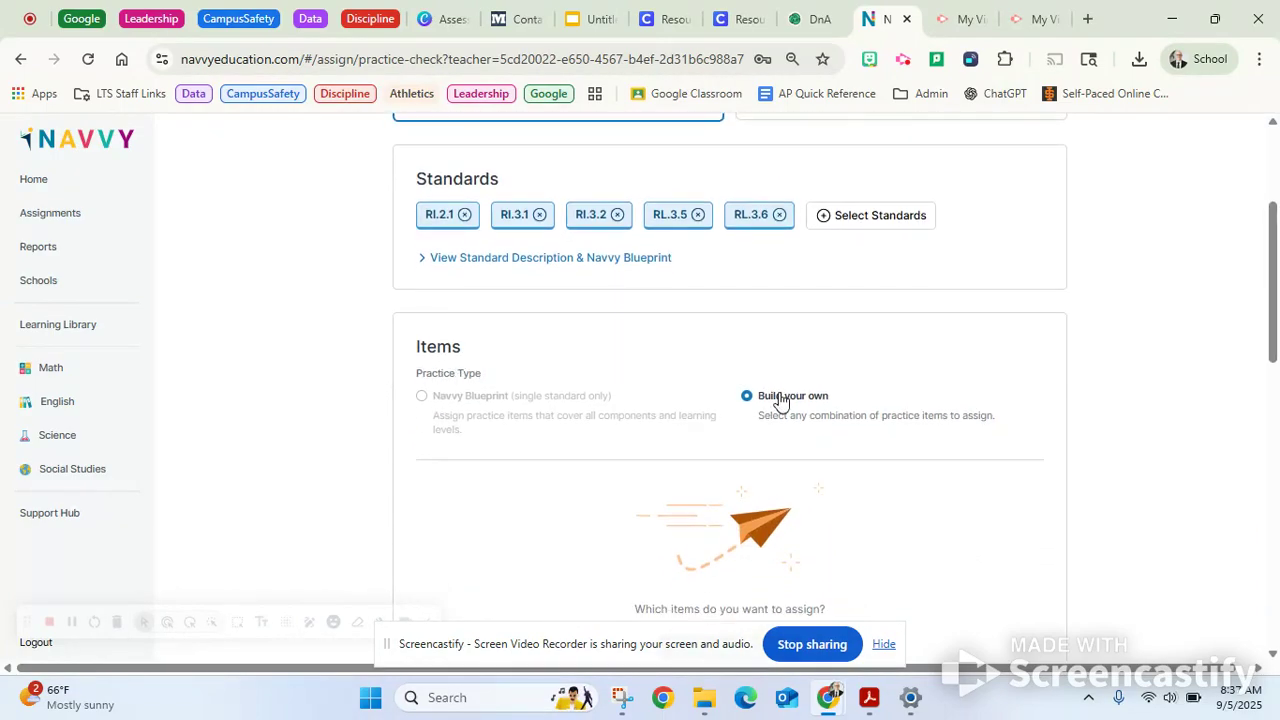
scroll(777, 400, down, 2)
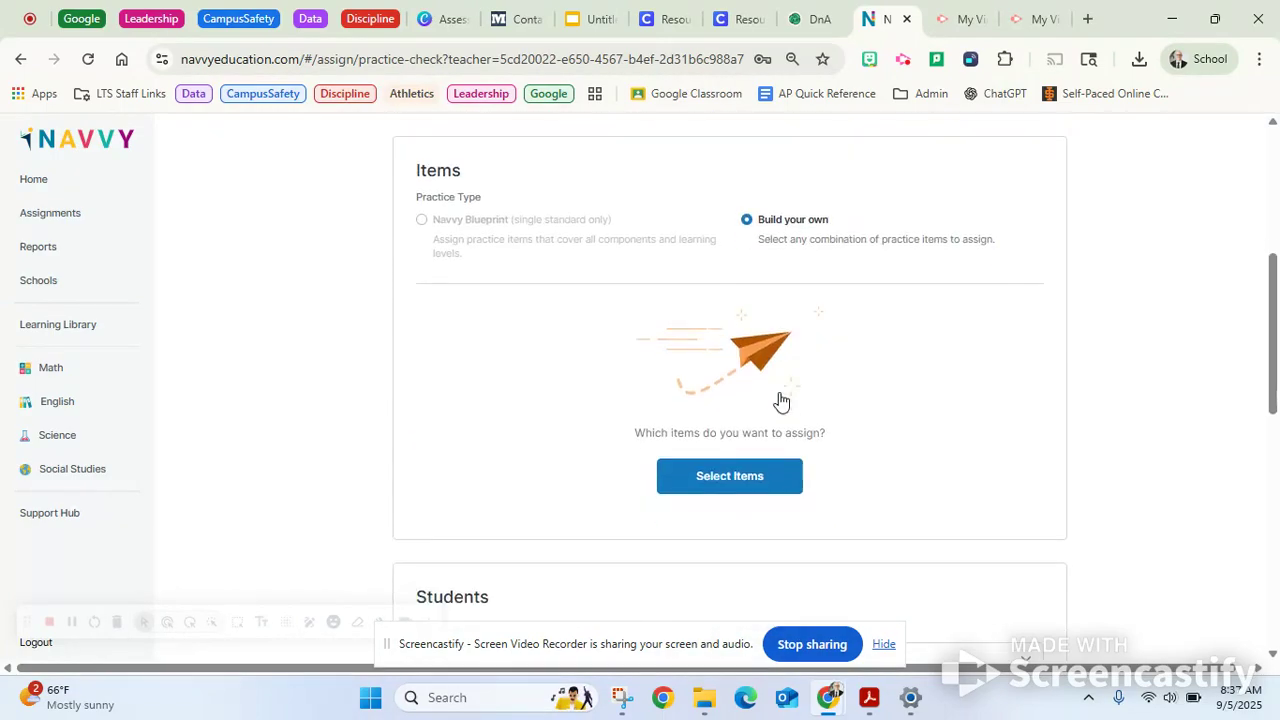
click(730, 477)
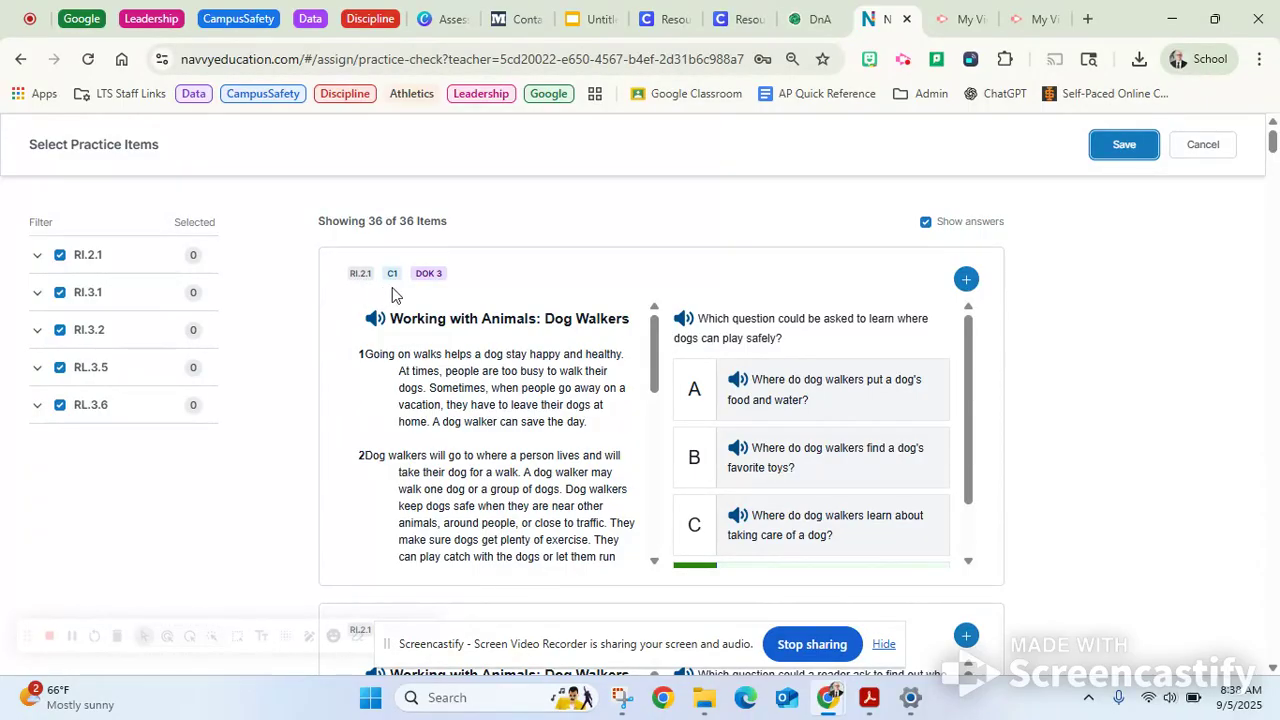
mouse_move(392, 277)
click(967, 280)
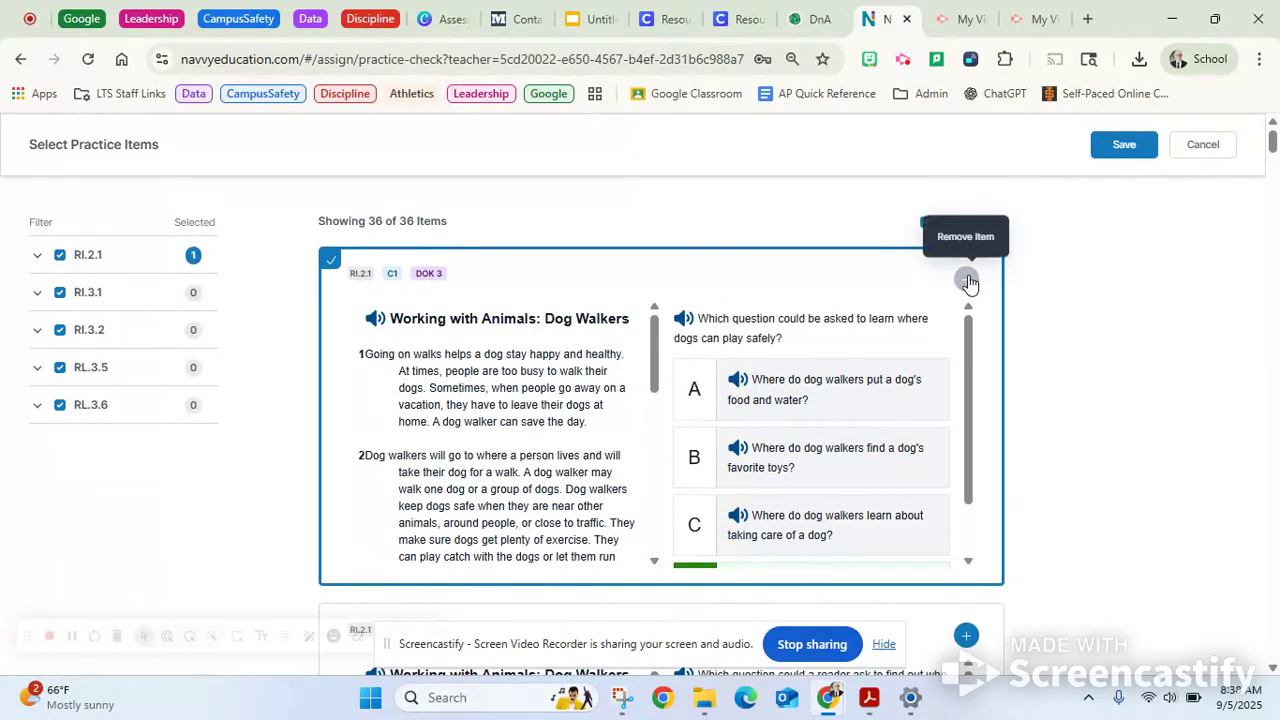
scroll(1063, 305, down, 1)
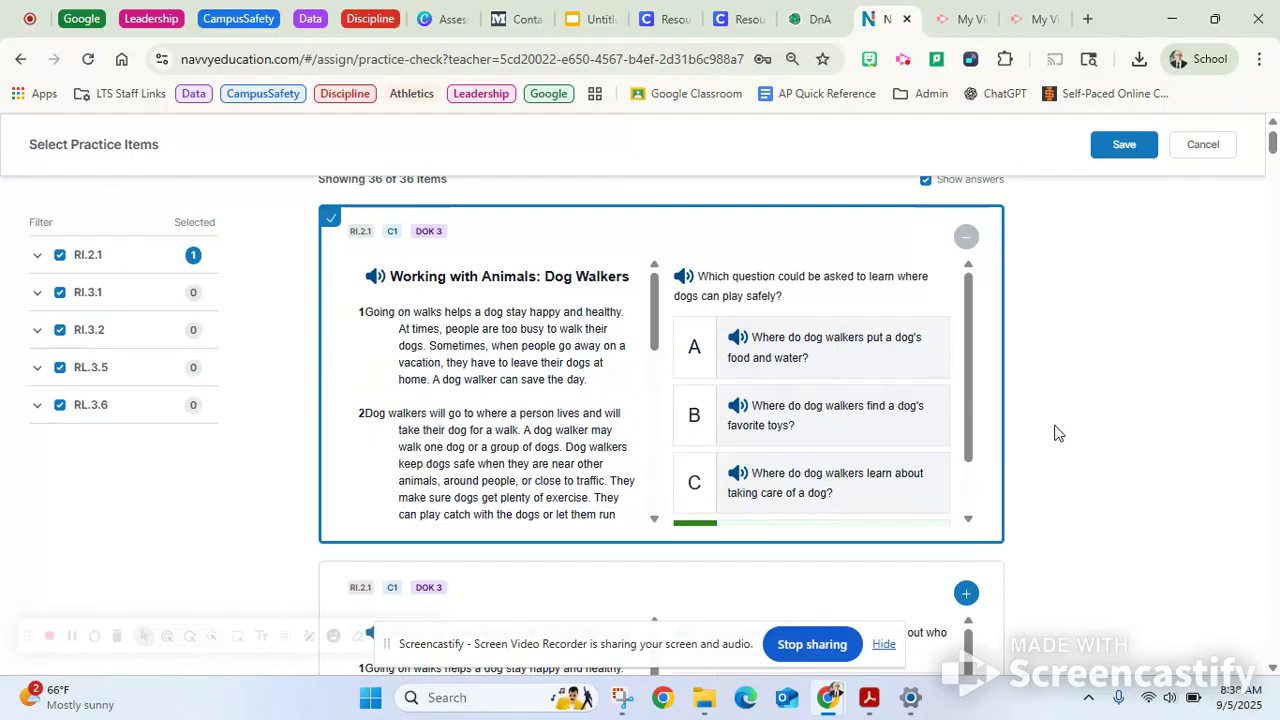
Add two RI.3.1 DOK 2 "Mama Gorilla" items: where Koola was, and where the gorilla mother carried the young boy
scroll(1058, 432, down, 3)
scroll(1058, 432, down, 1)
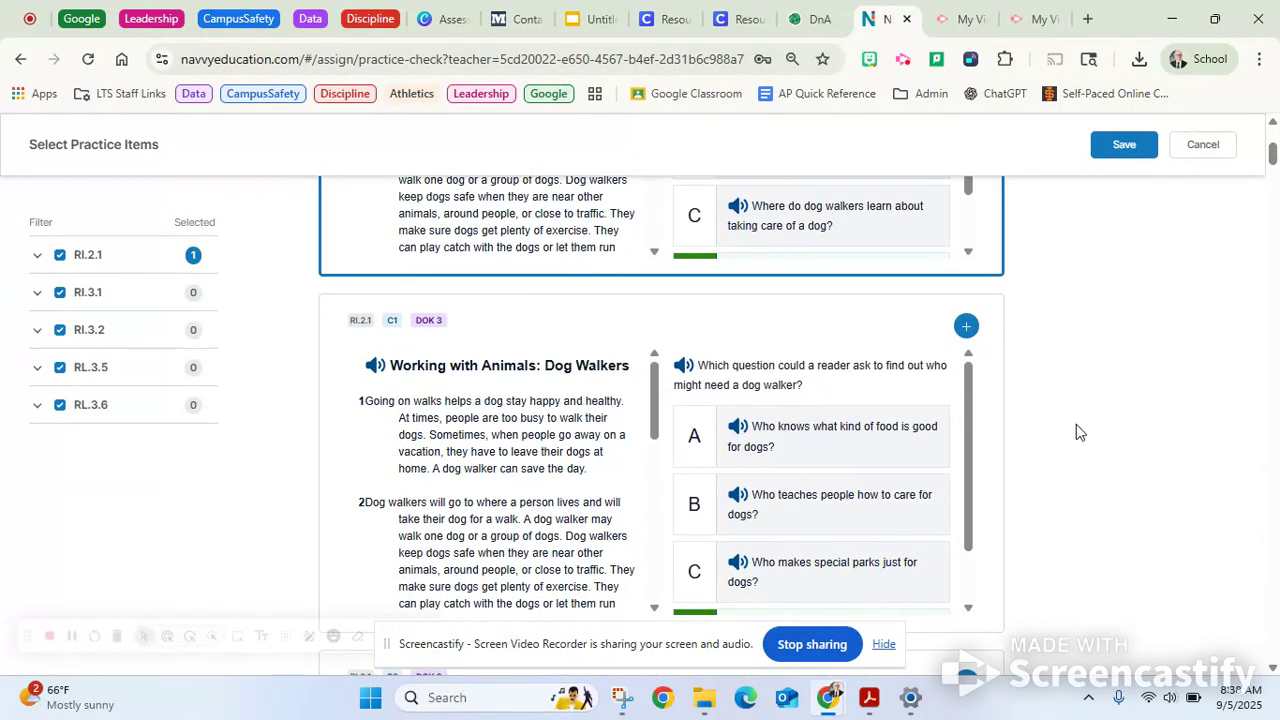
scroll(1050, 430, down, 10)
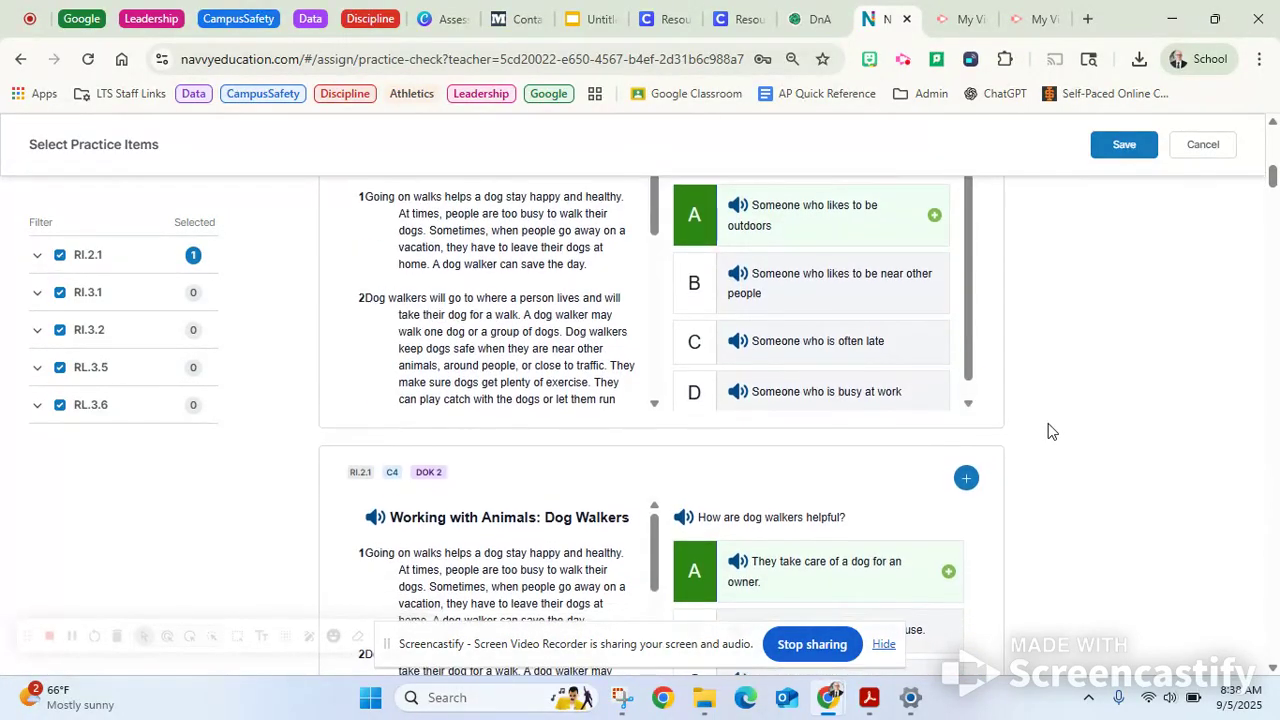
scroll(1050, 430, down, 8)
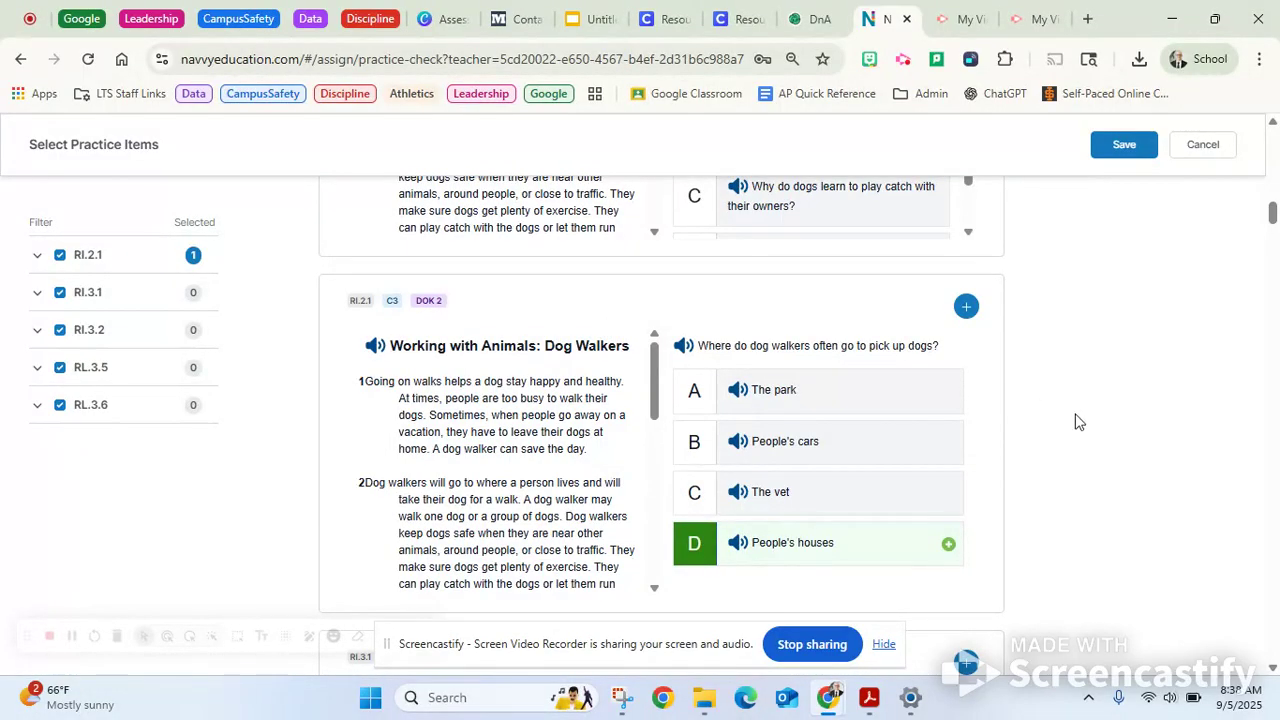
scroll(1071, 431, down, 6)
scroll(1071, 429, down, 4)
scroll(1071, 429, up, 4)
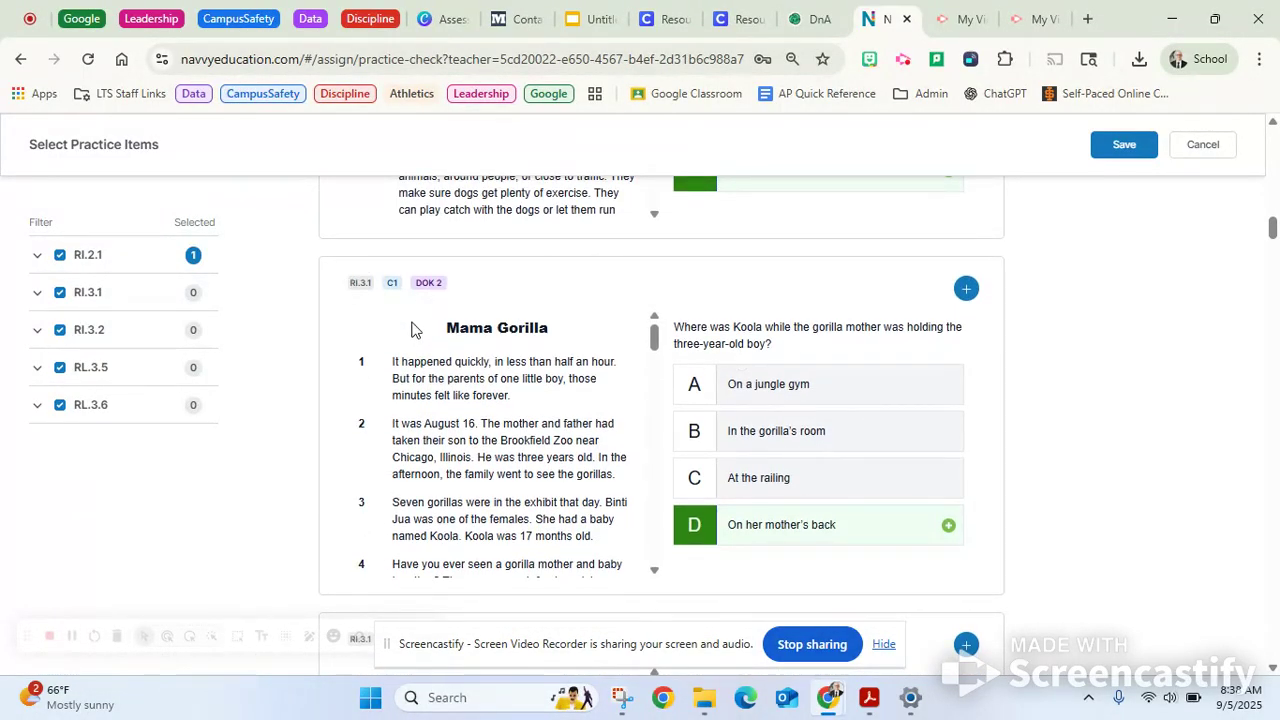
click(966, 290)
scroll(1108, 408, down, 2)
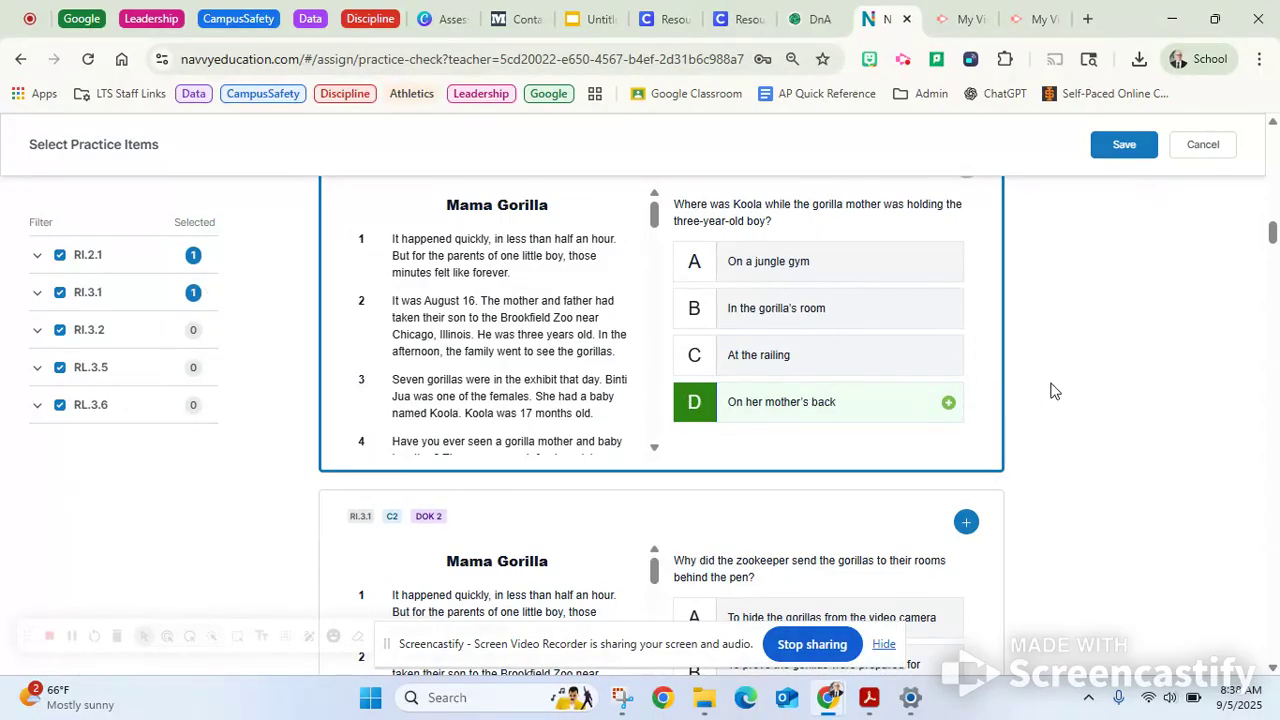
scroll(1059, 391, down, 6)
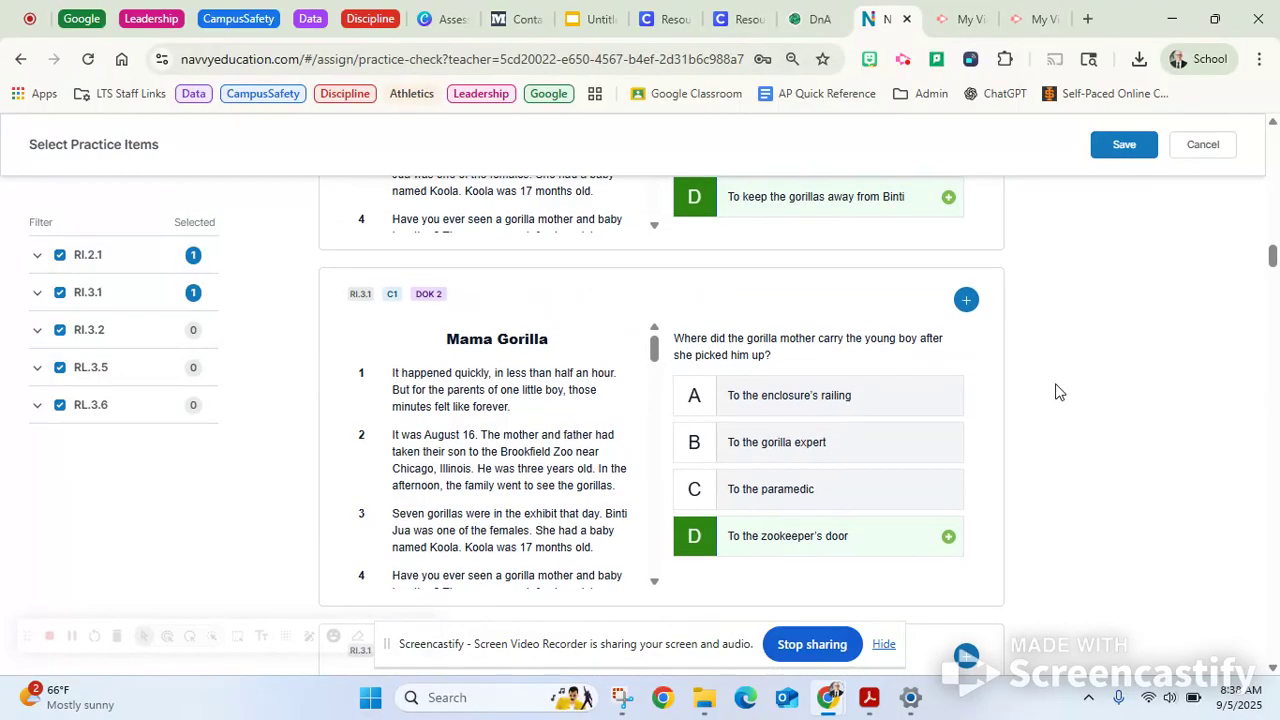
click(966, 300)
Add two RI.3.2 "Service Animals" items: the Paragraph 3 miniature horses question and the one on service dogs simplifying difficult tasks
scroll(1031, 385, down, 3)
scroll(1031, 393, down, 9)
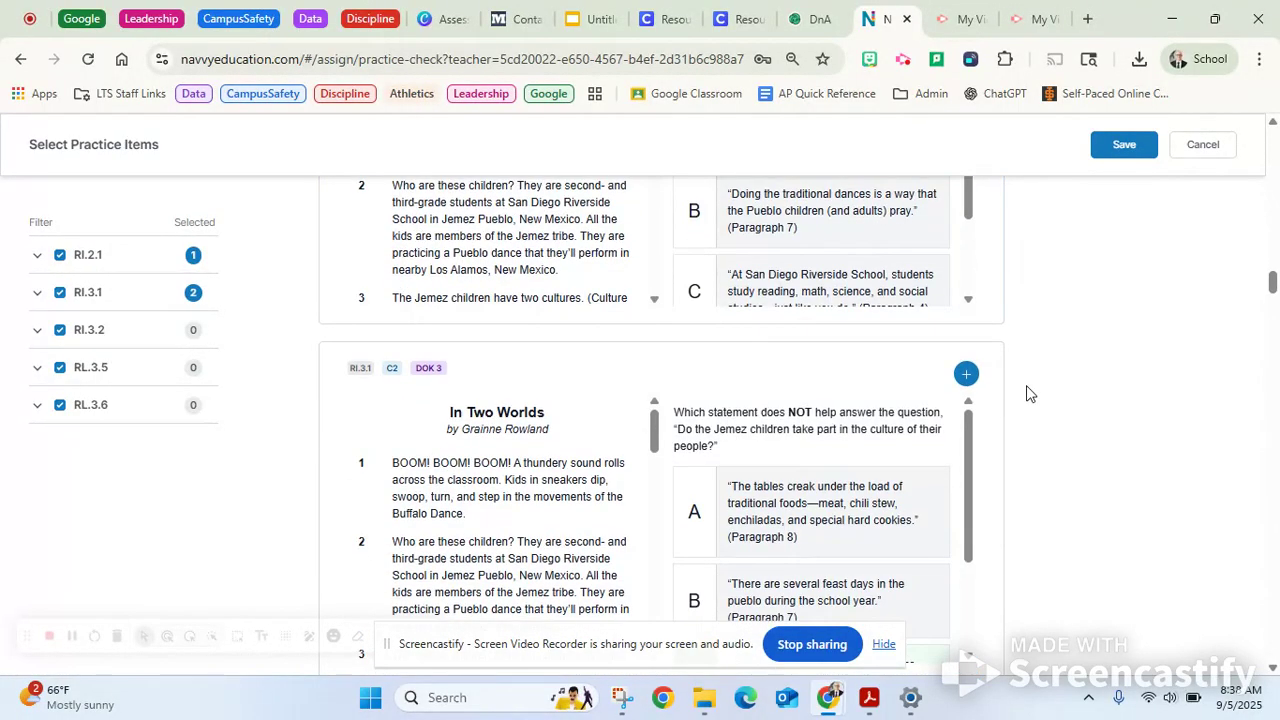
scroll(1031, 393, down, 10)
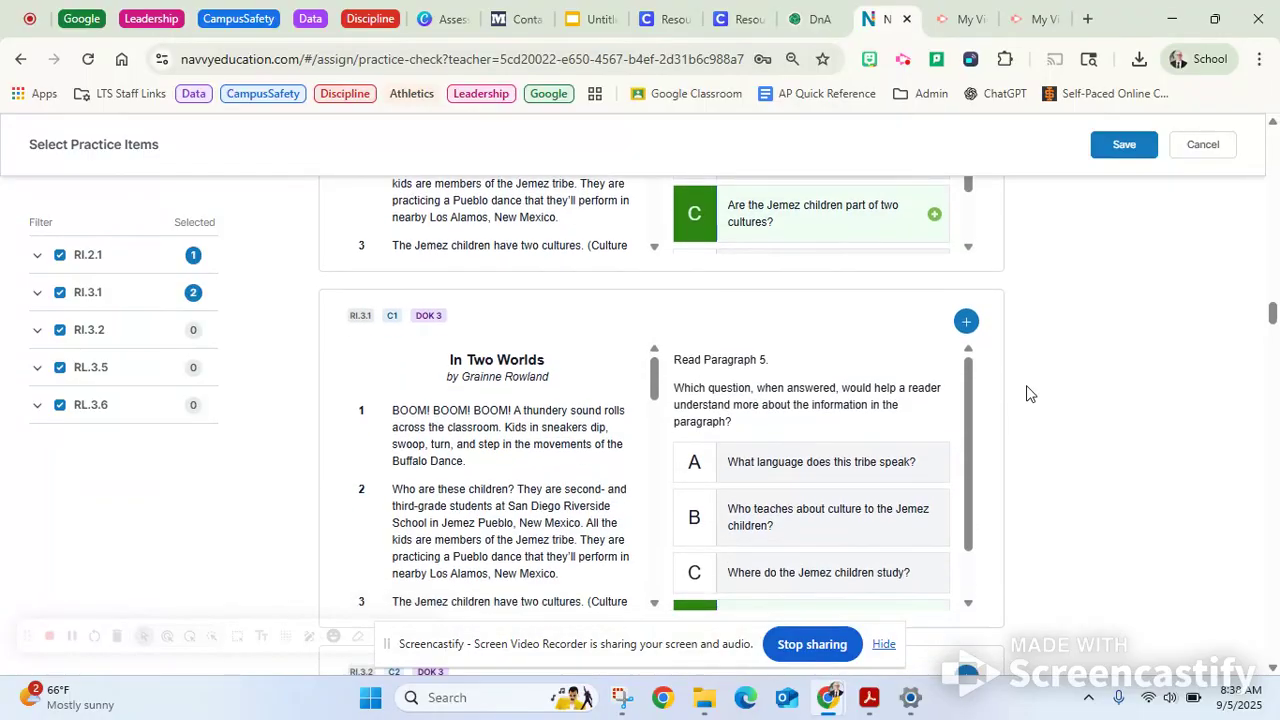
scroll(1031, 393, down, 1)
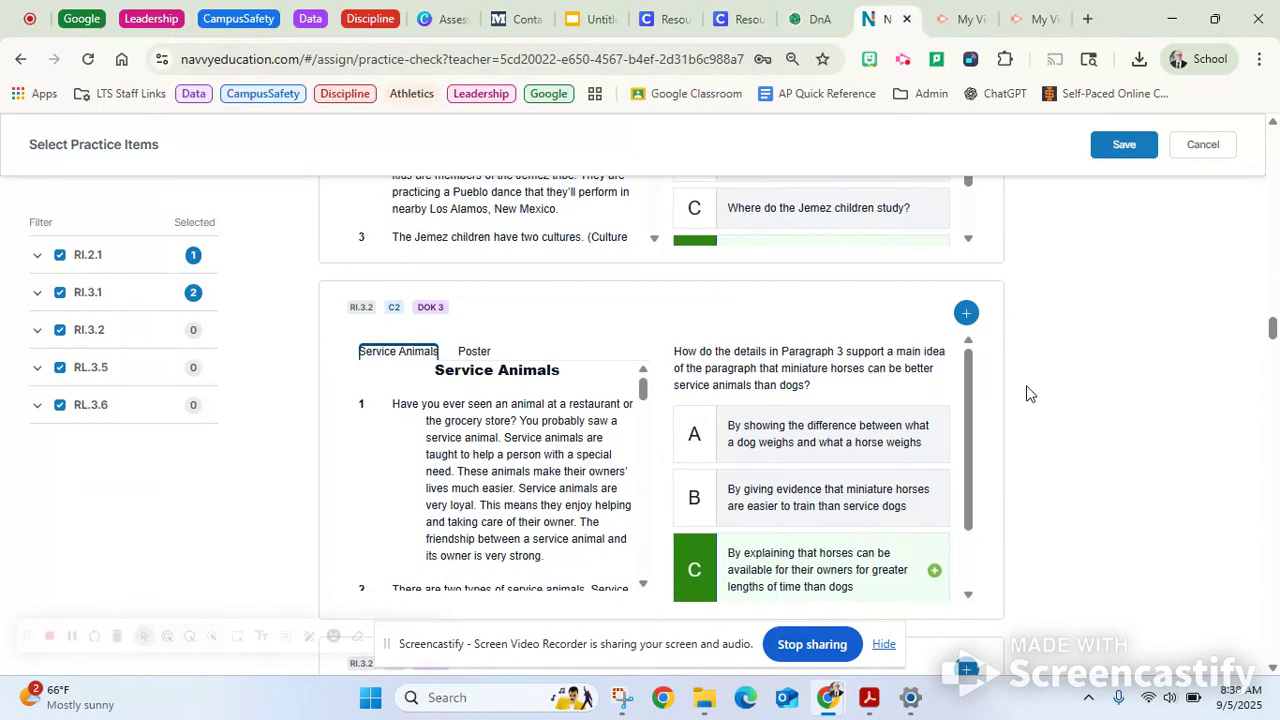
click(967, 313)
scroll(1044, 433, down, 4)
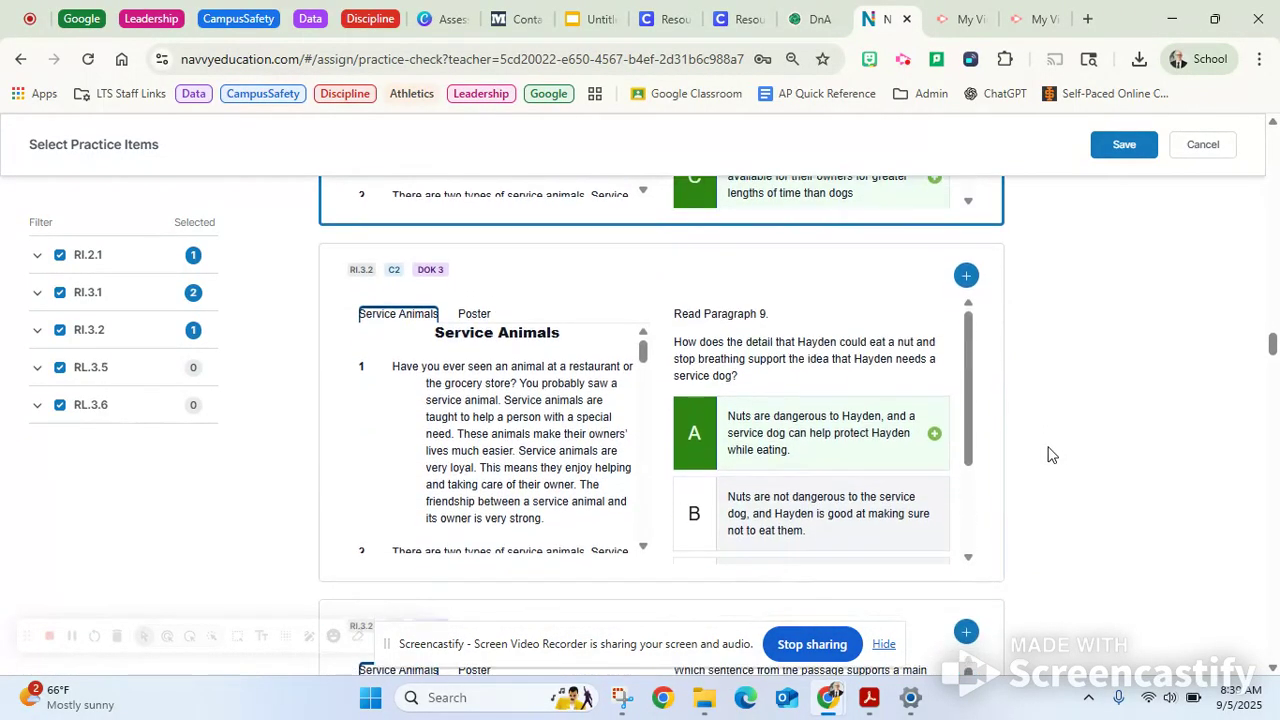
scroll(1051, 455, down, 3)
click(966, 352)
Add the RL.3.5 DOK 2 "Cat in the Piano" item about the plot of Paragraph 8
scroll(1040, 458, down, 2)
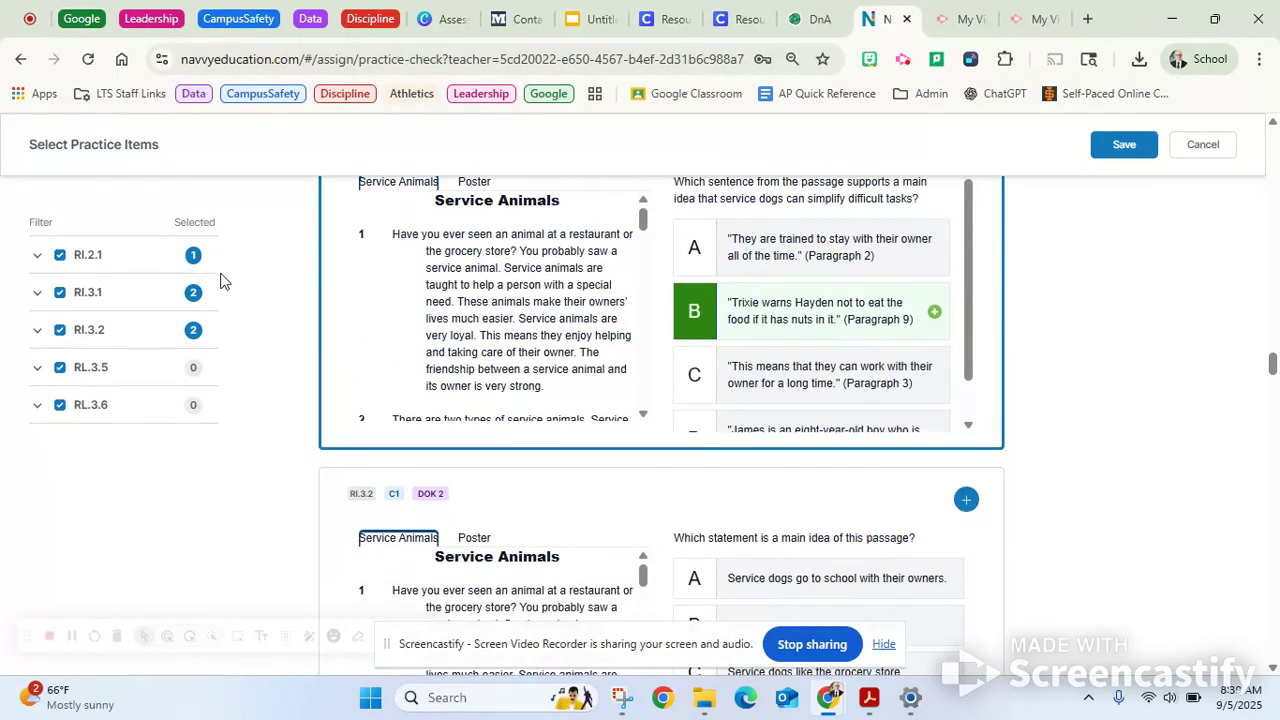
scroll(1057, 451, down, 1)
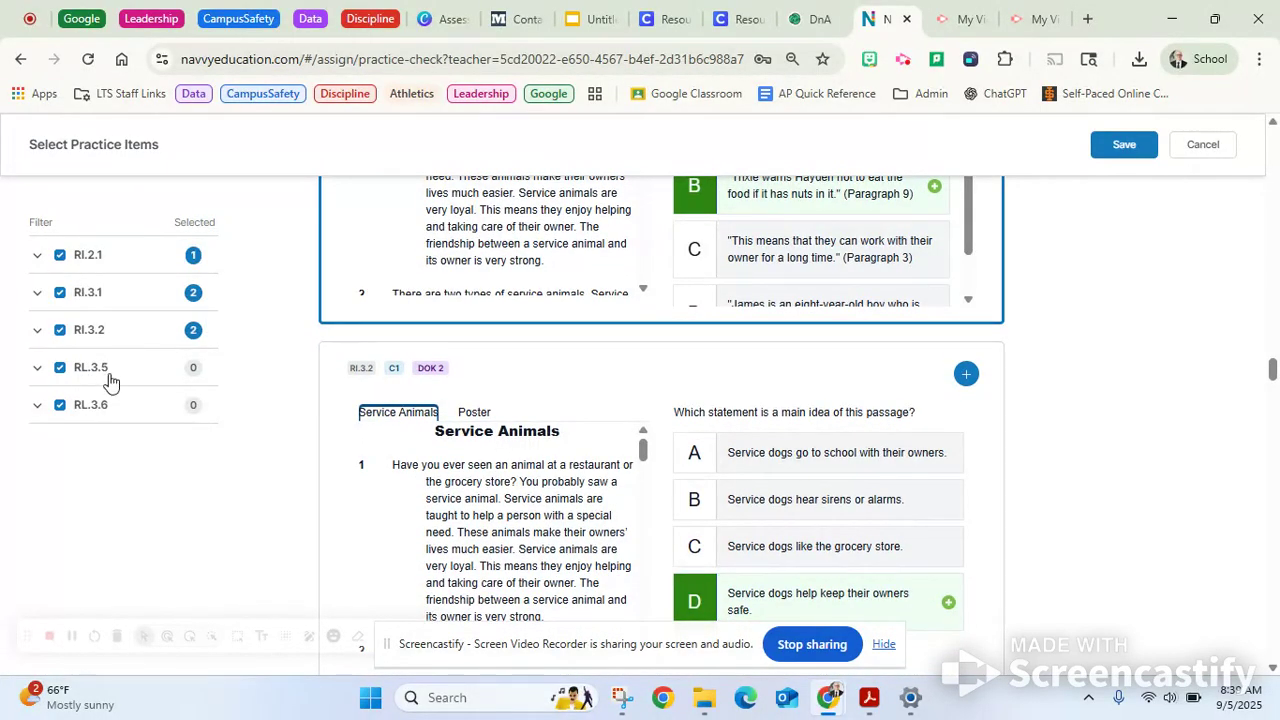
scroll(1091, 456, down, 4)
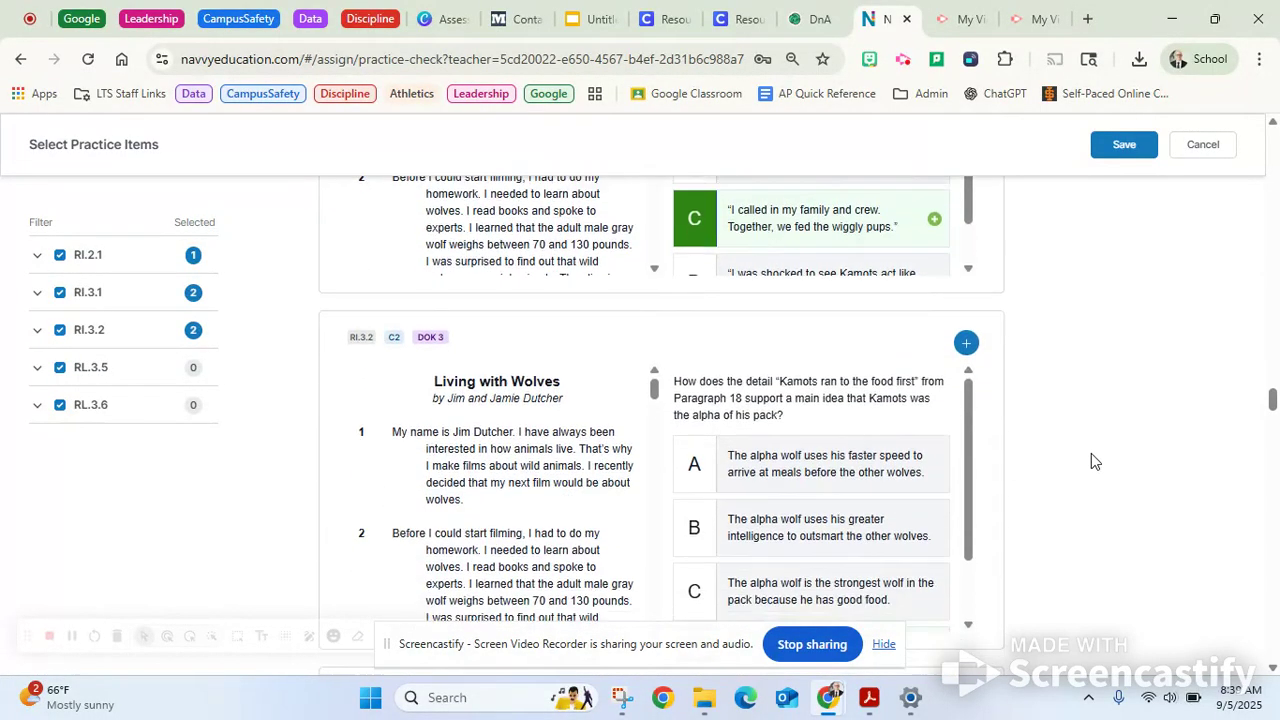
scroll(1091, 461, down, 7)
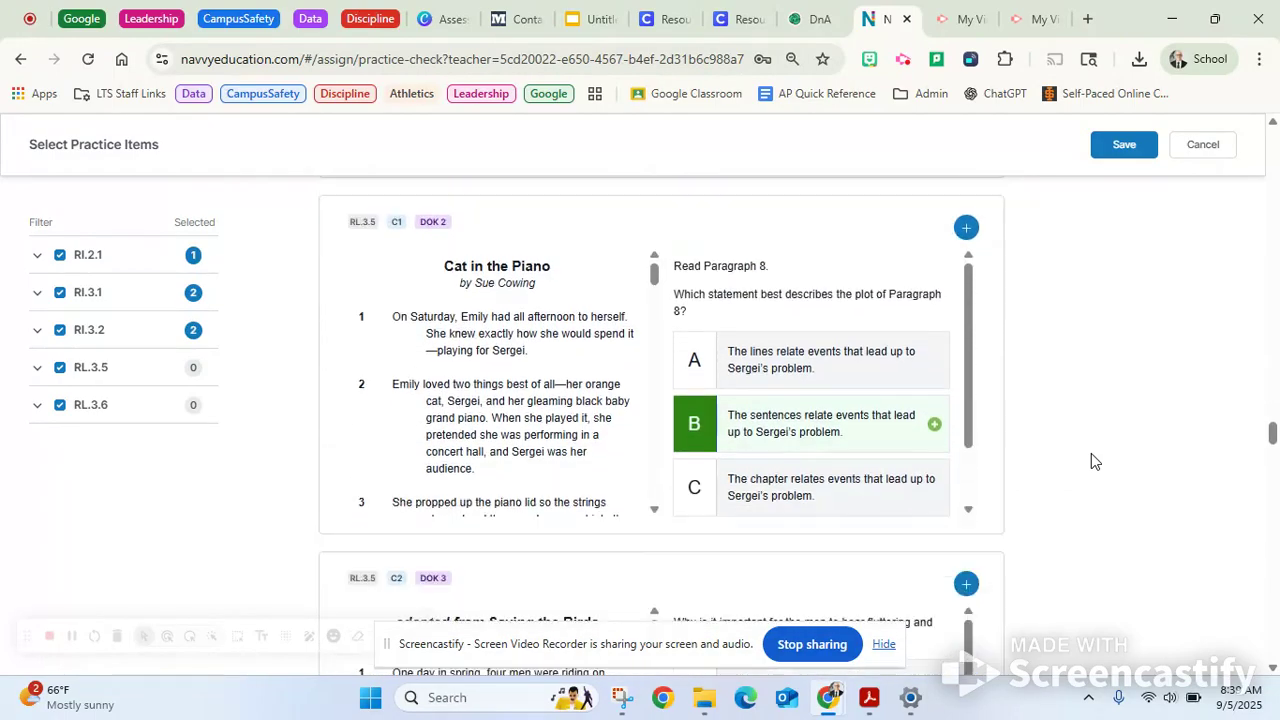
scroll(1091, 461, up, 4)
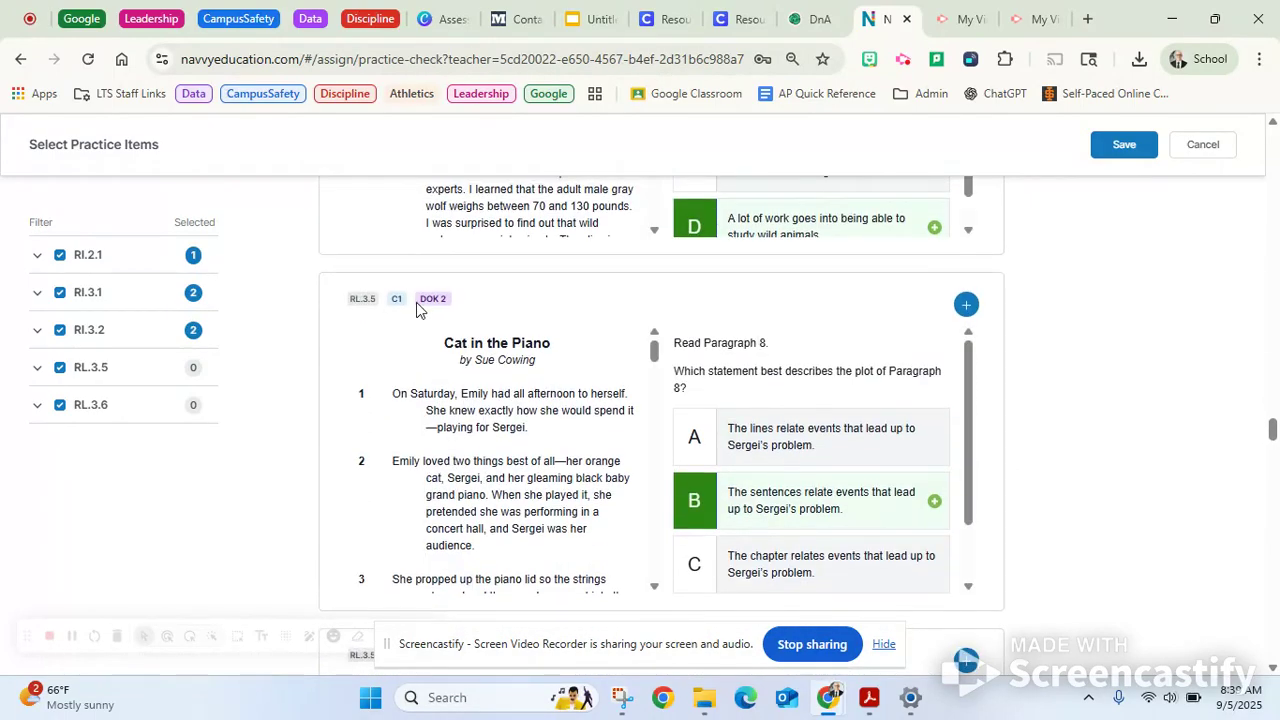
click(957, 310)
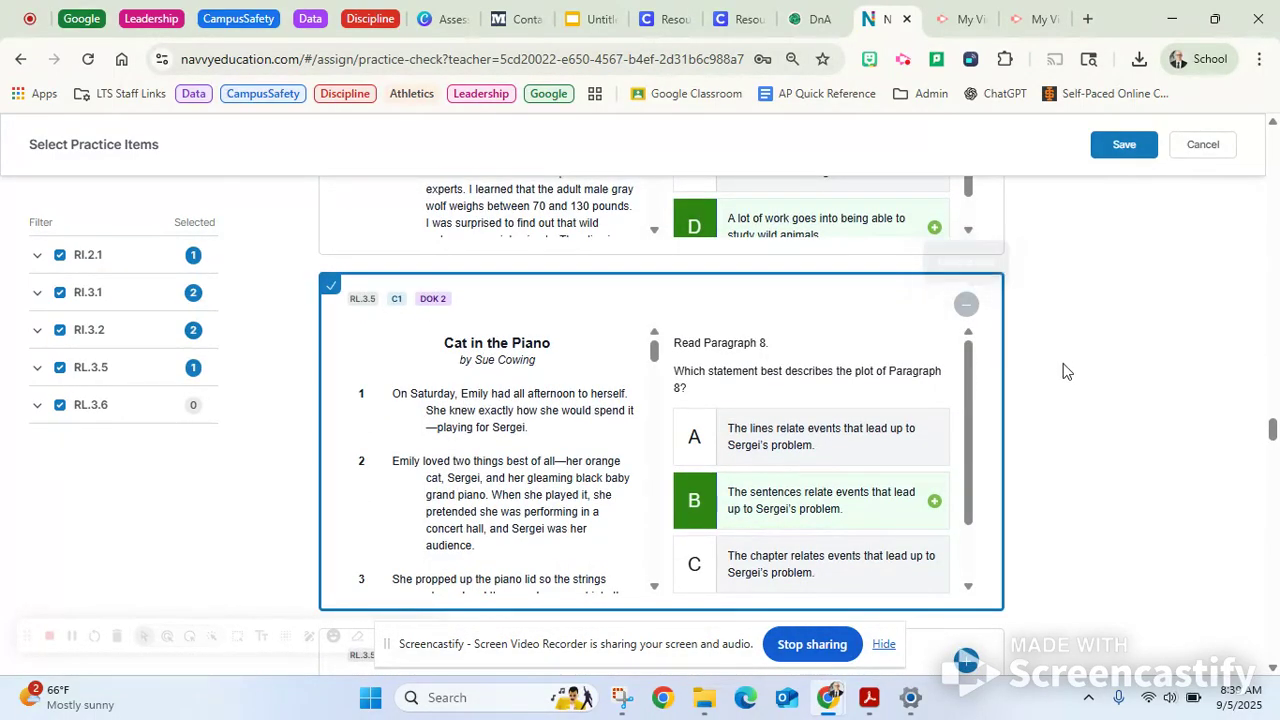
Add two RL.3.5 DOK 3 "Saving the Birds" items: the fluttering and chirping question and the cold, wet grass details question
scroll(1062, 363, down, 2)
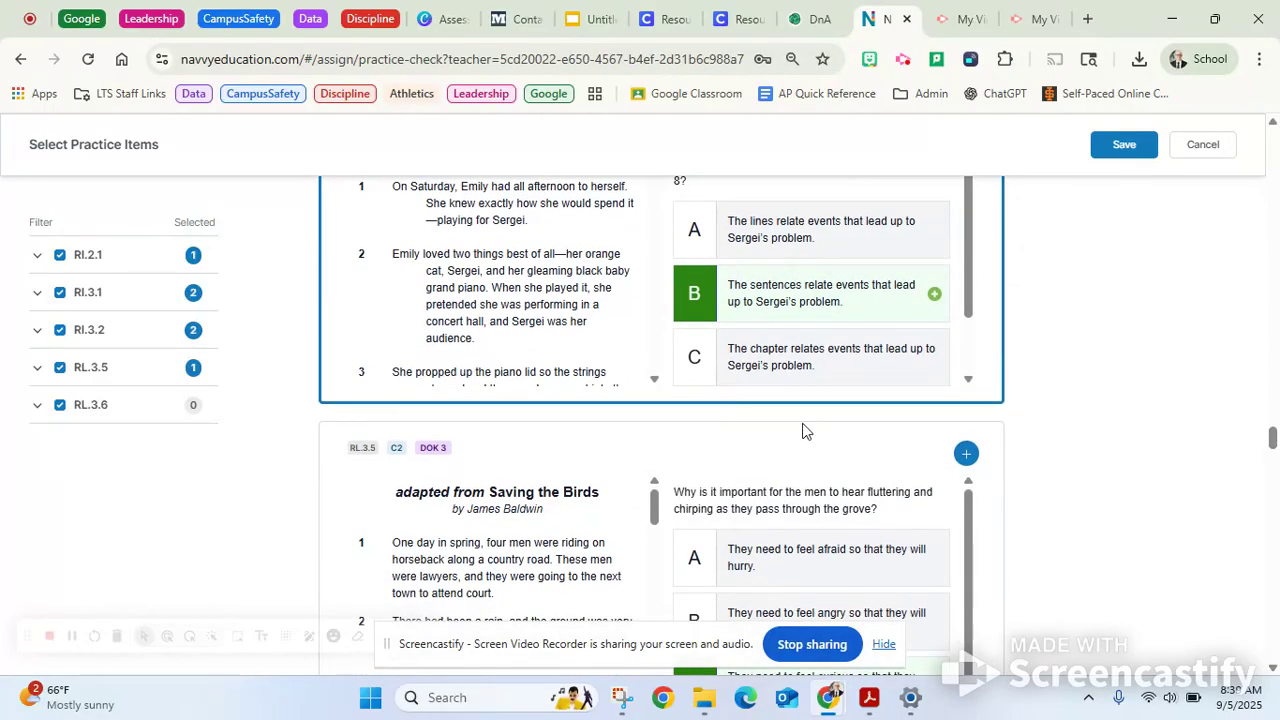
click(966, 455)
scroll(1056, 450, down, 5)
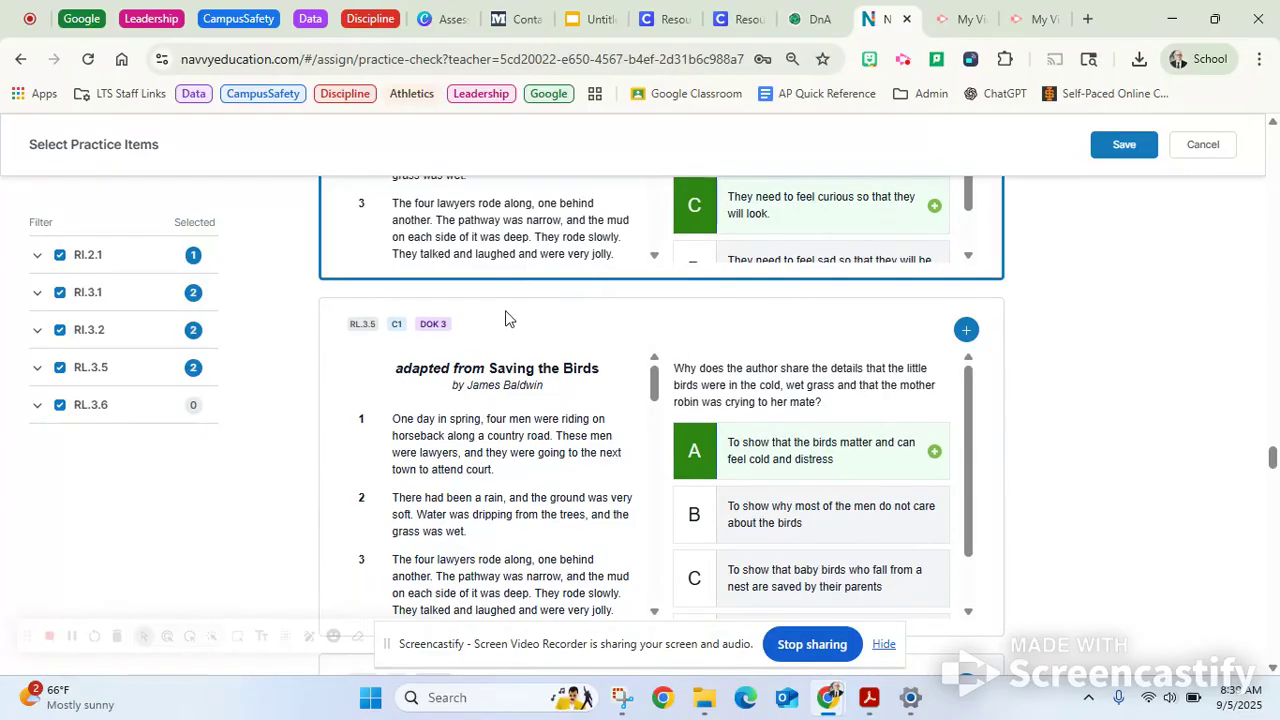
click(966, 332)
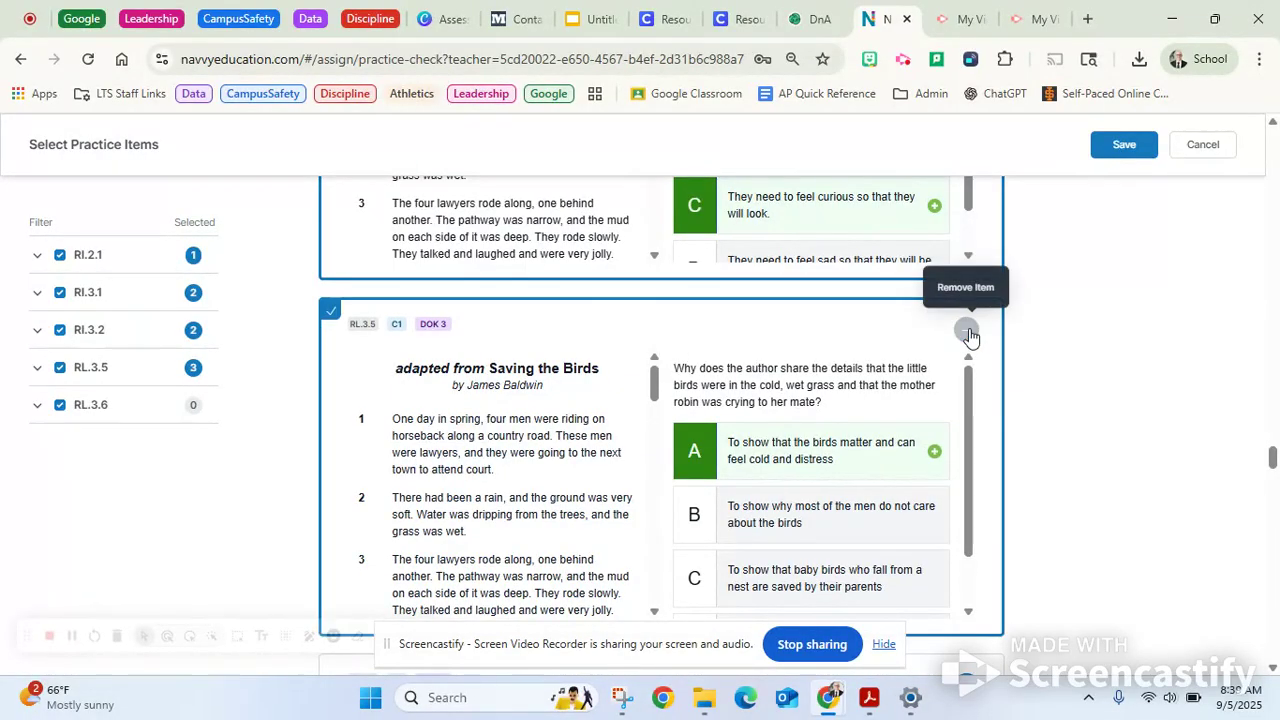
Add the RL.3.6 items "Domino Sundays" (DOK 3, Paragraph 19) and "The Tale of Peter Rabbit" (DOK 2, Paragraph 14), and save the item selection
scroll(1043, 414, down, 3)
scroll(1040, 418, down, 10)
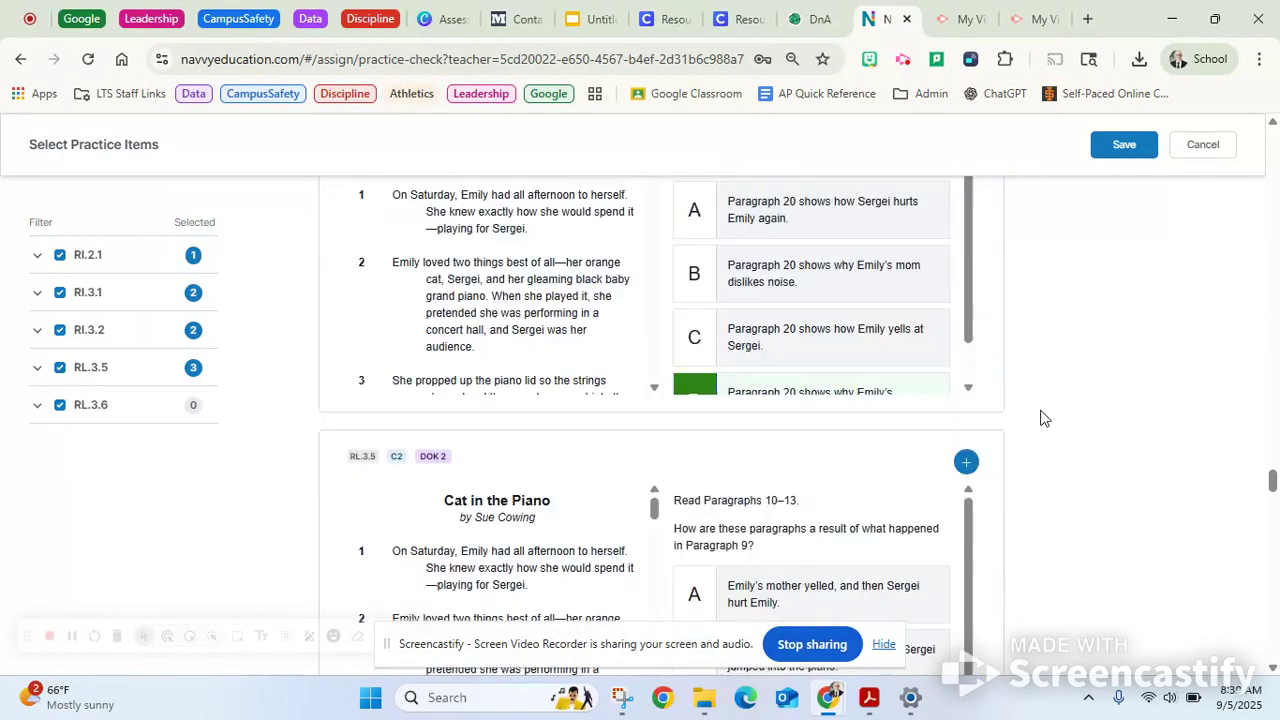
scroll(1040, 418, down, 9)
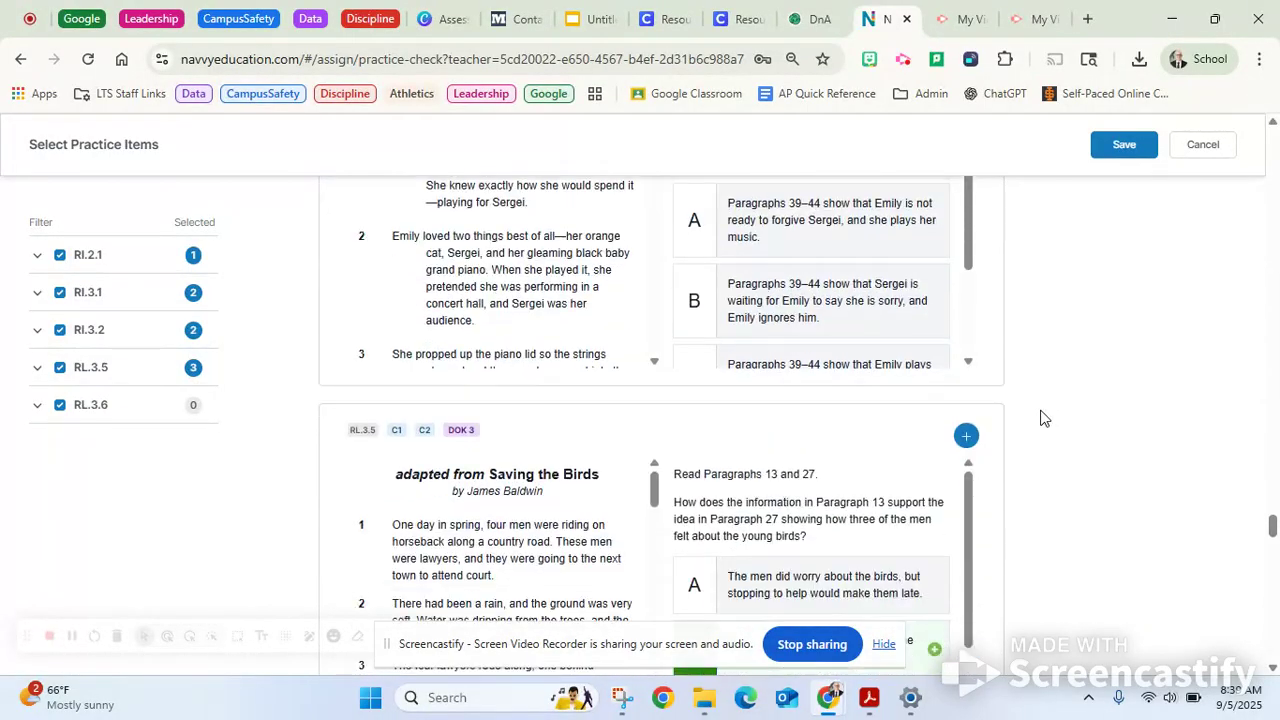
scroll(1040, 418, up, 1)
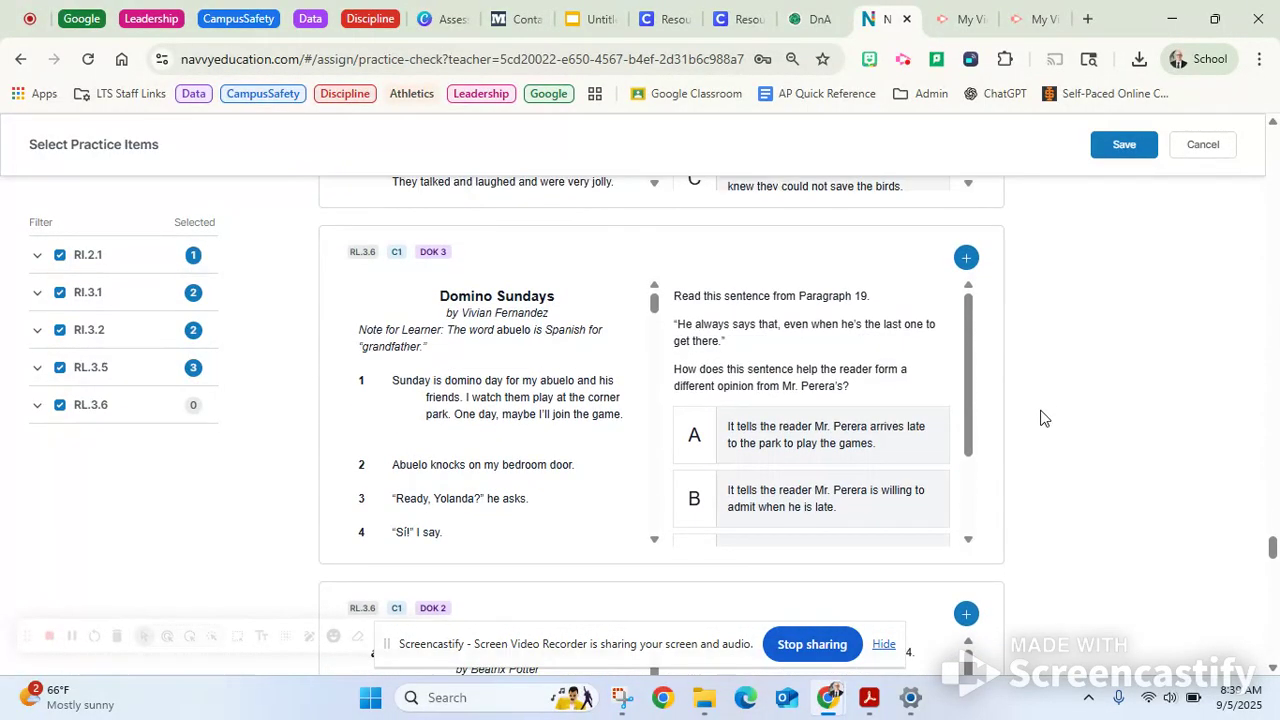
click(965, 257)
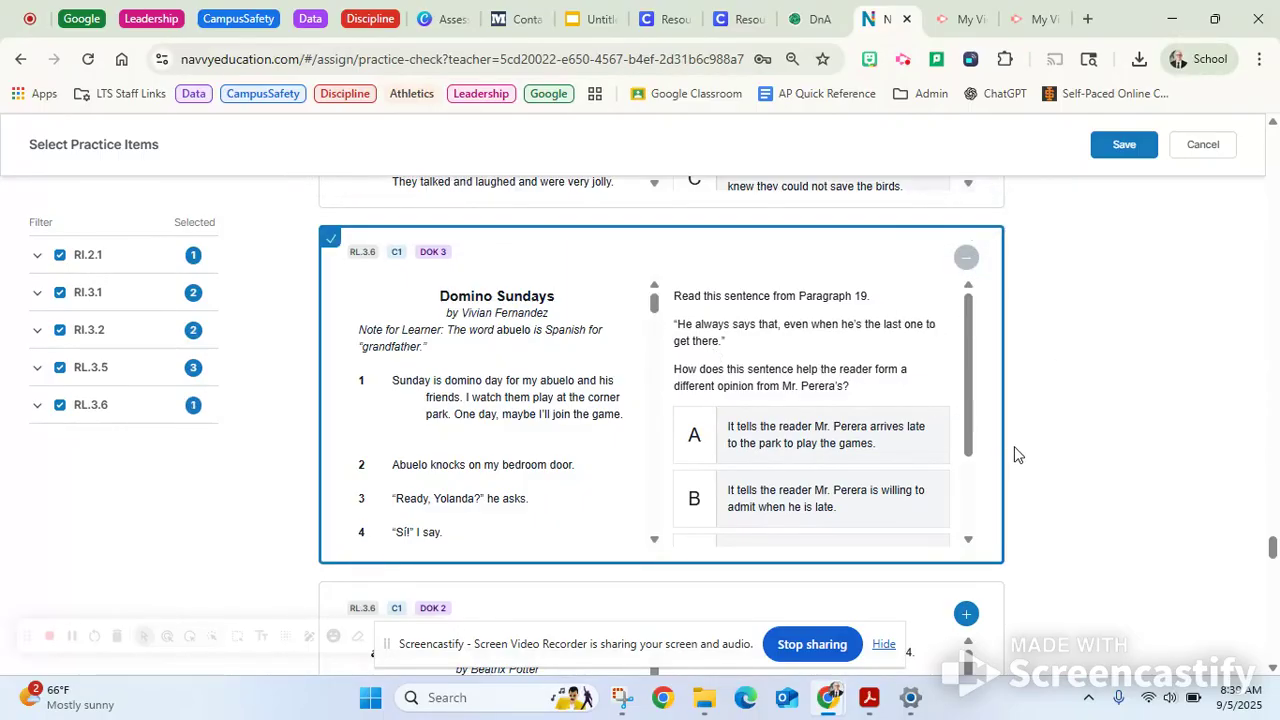
scroll(1071, 486, down, 3)
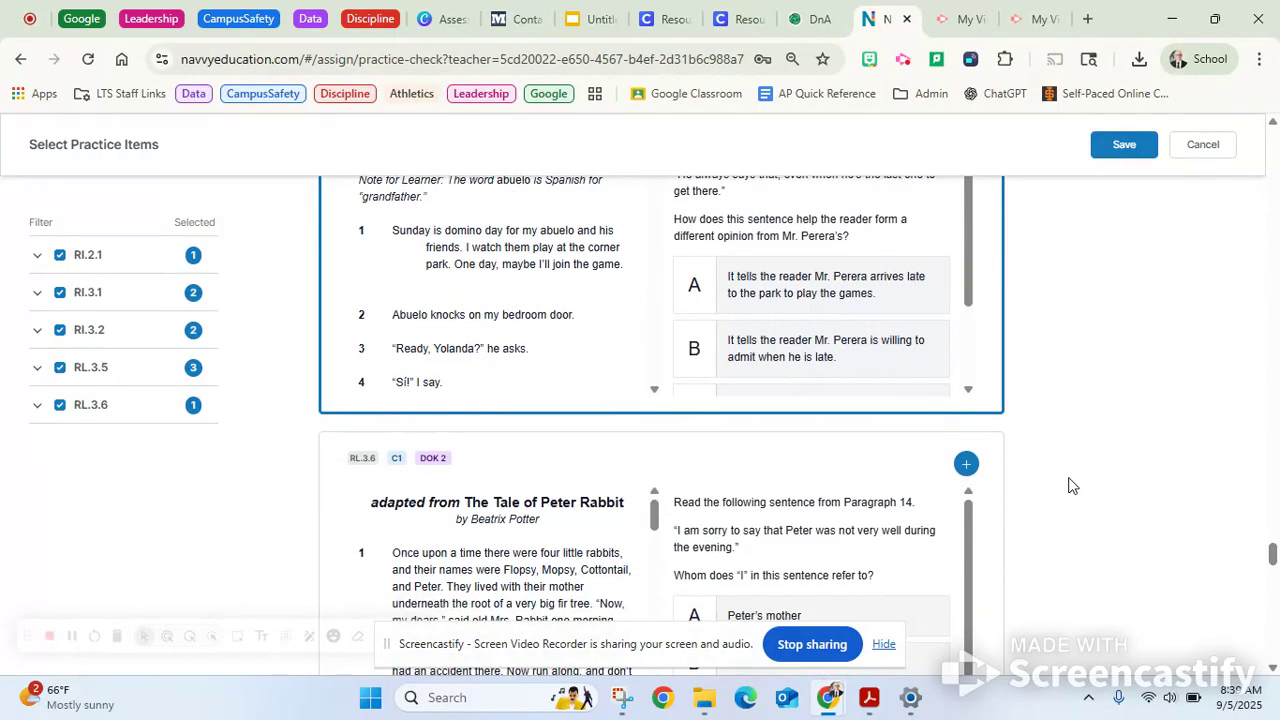
click(967, 463)
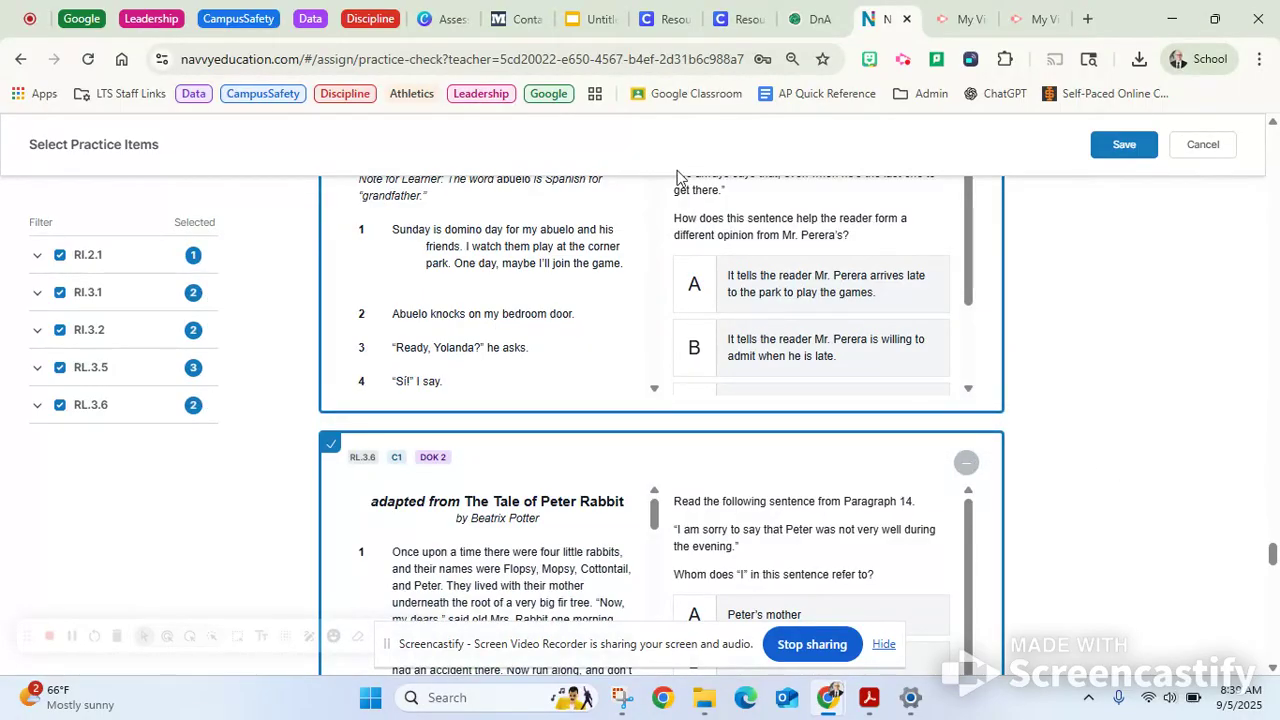
scroll(1080, 350, down, 4)
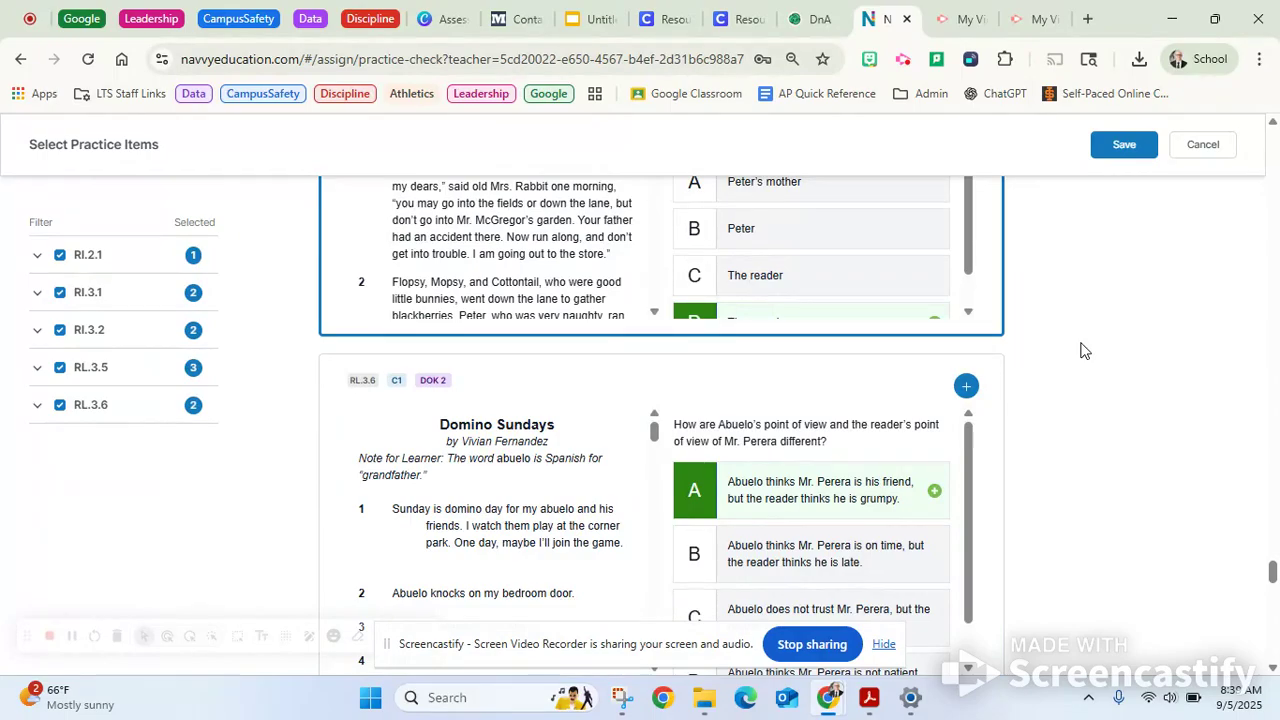
click(1121, 146)
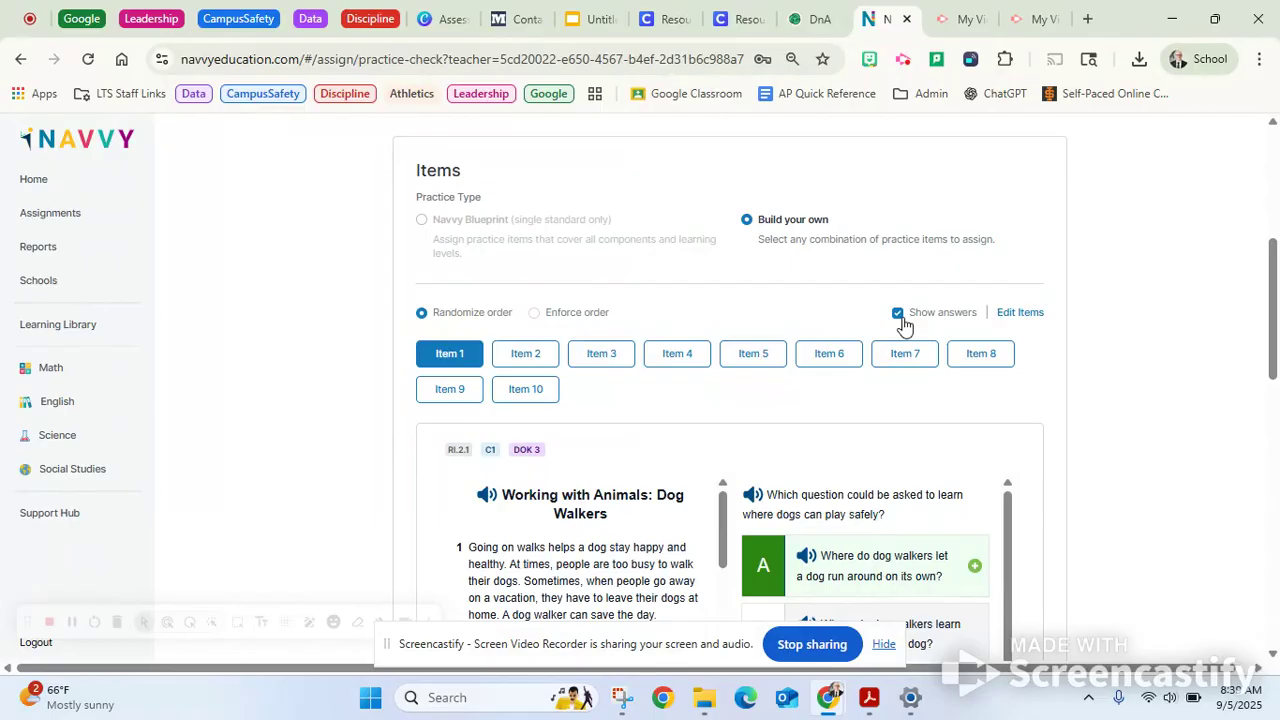
Hide the answers in the item preview and show them again, and set the item sequence to Enforce order
scroll(1120, 408, down, 1)
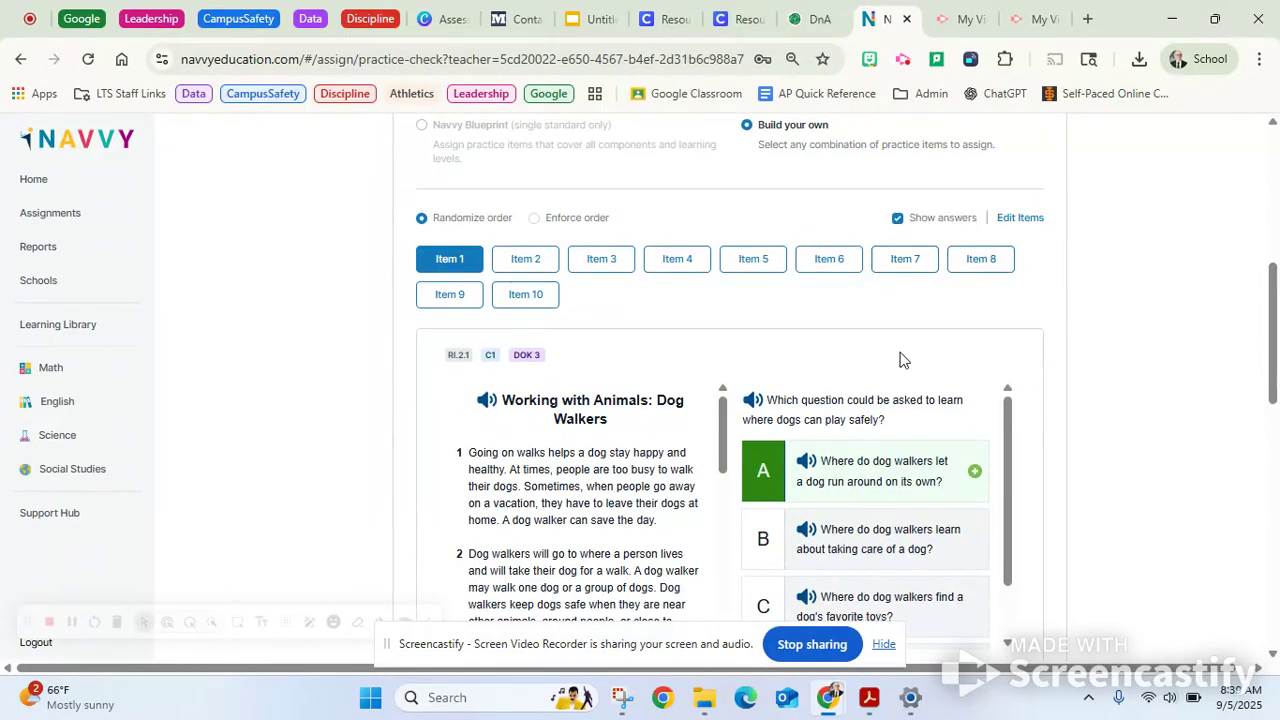
click(897, 219)
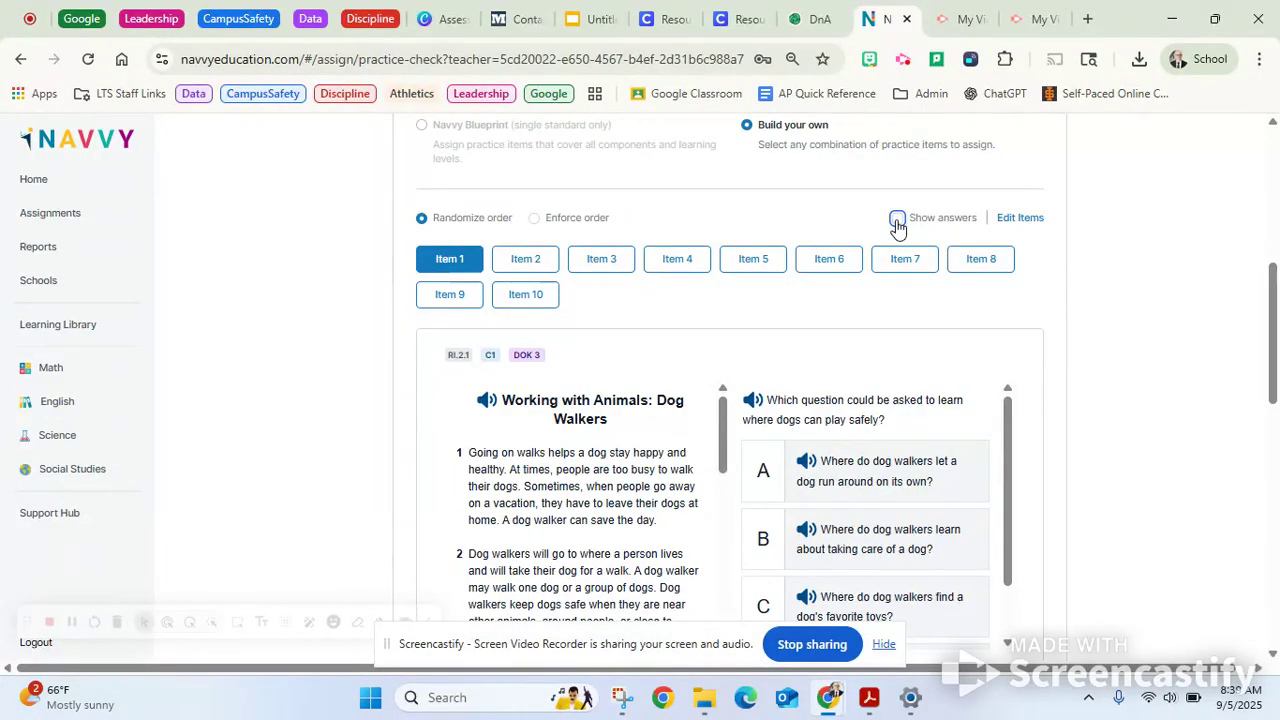
click(897, 221)
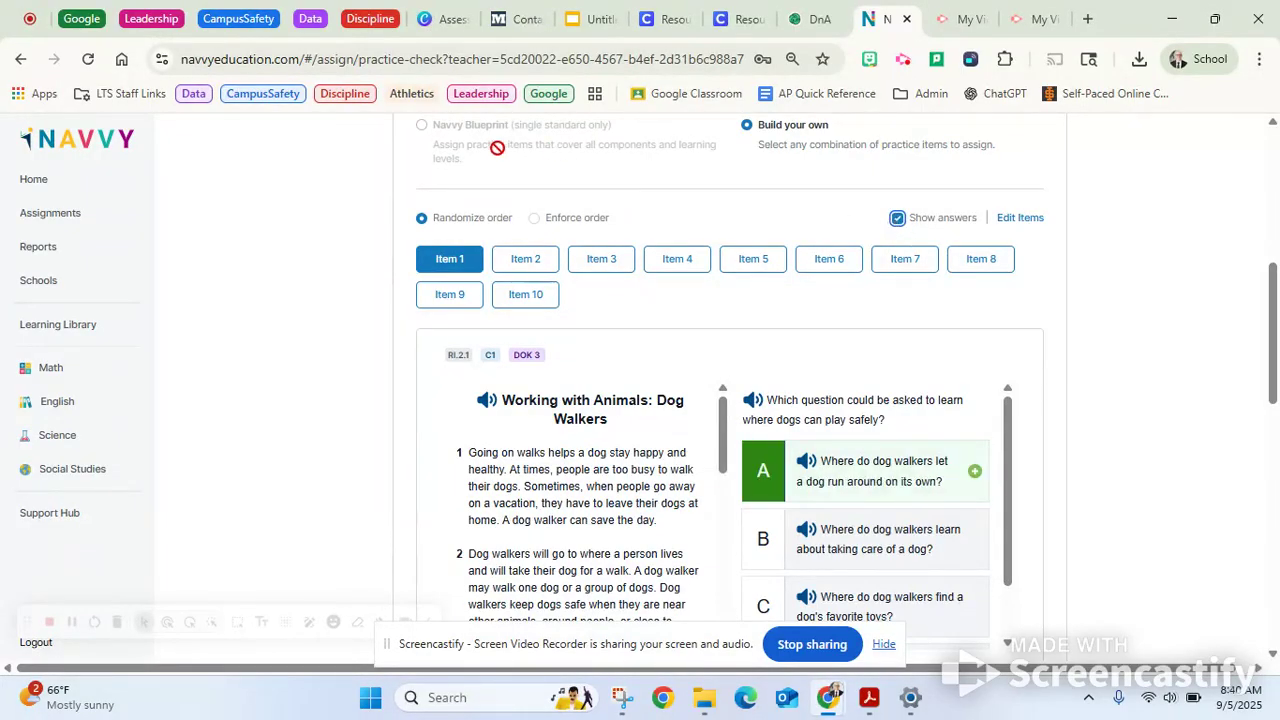
click(535, 220)
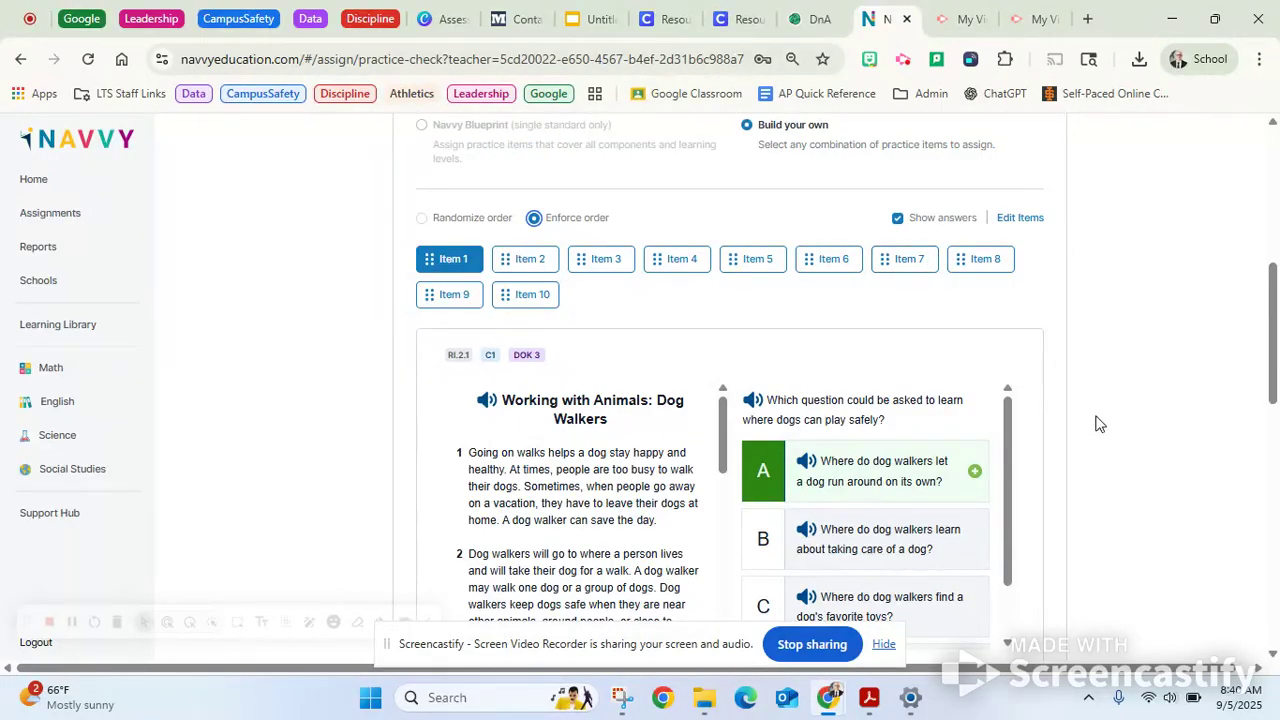
Assign the Practice Check to the first listed ELA Grade 6 class, section A
scroll(1100, 425, down, 5)
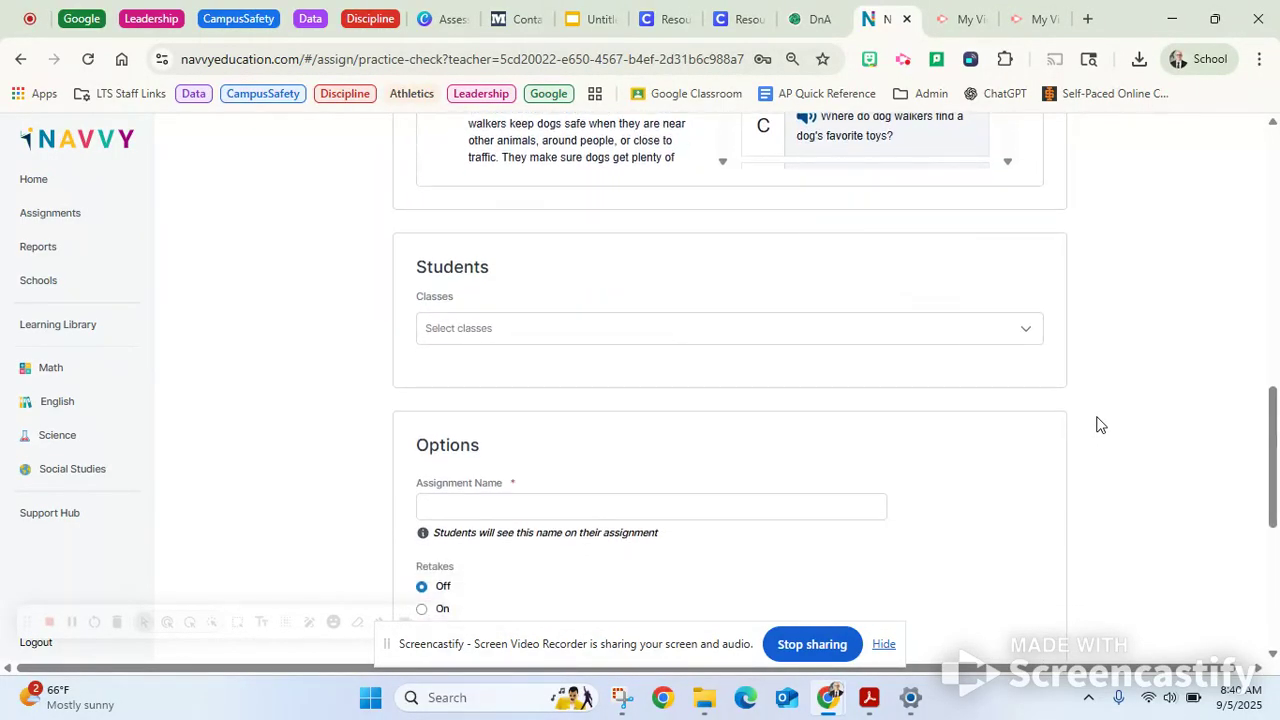
click(452, 332)
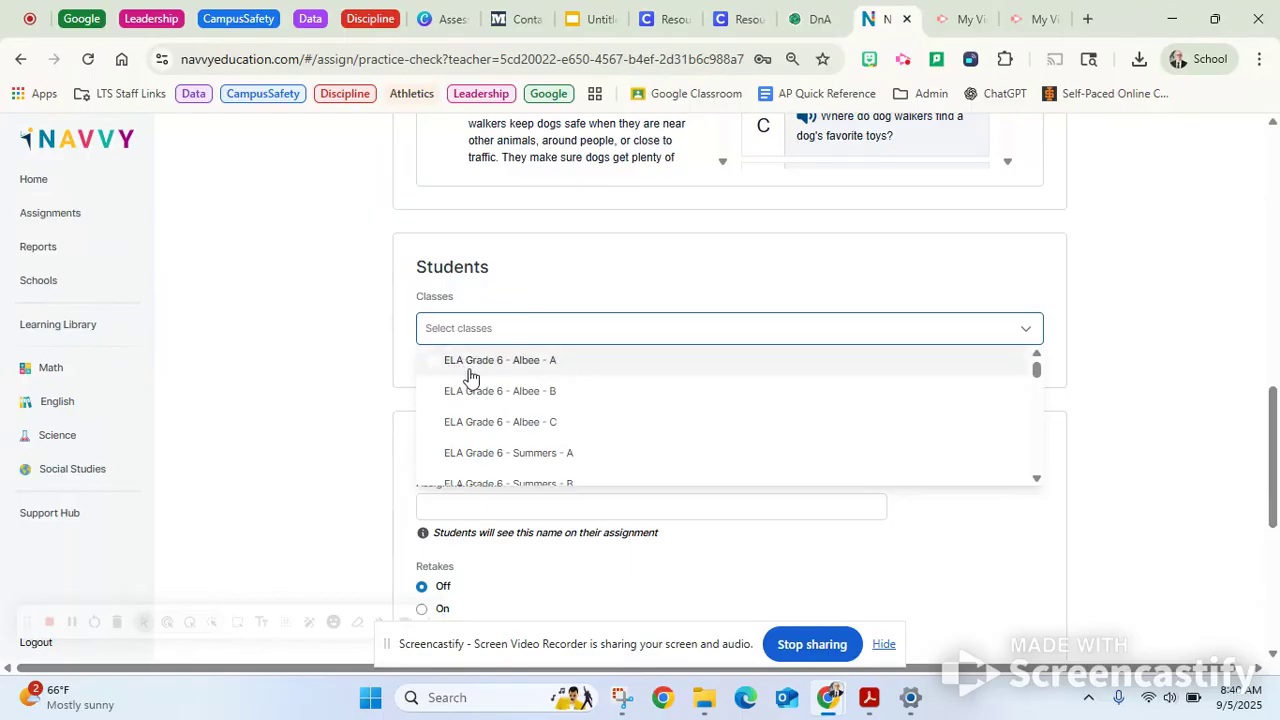
click(433, 366)
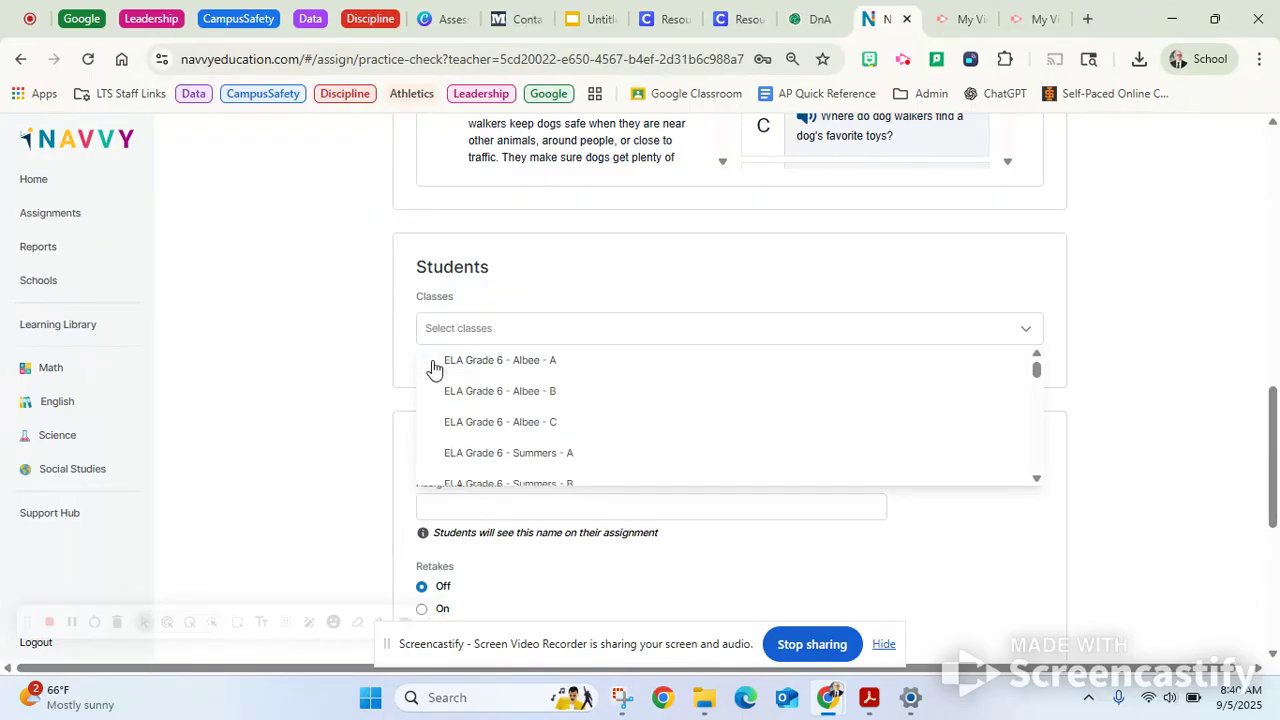
click(433, 368)
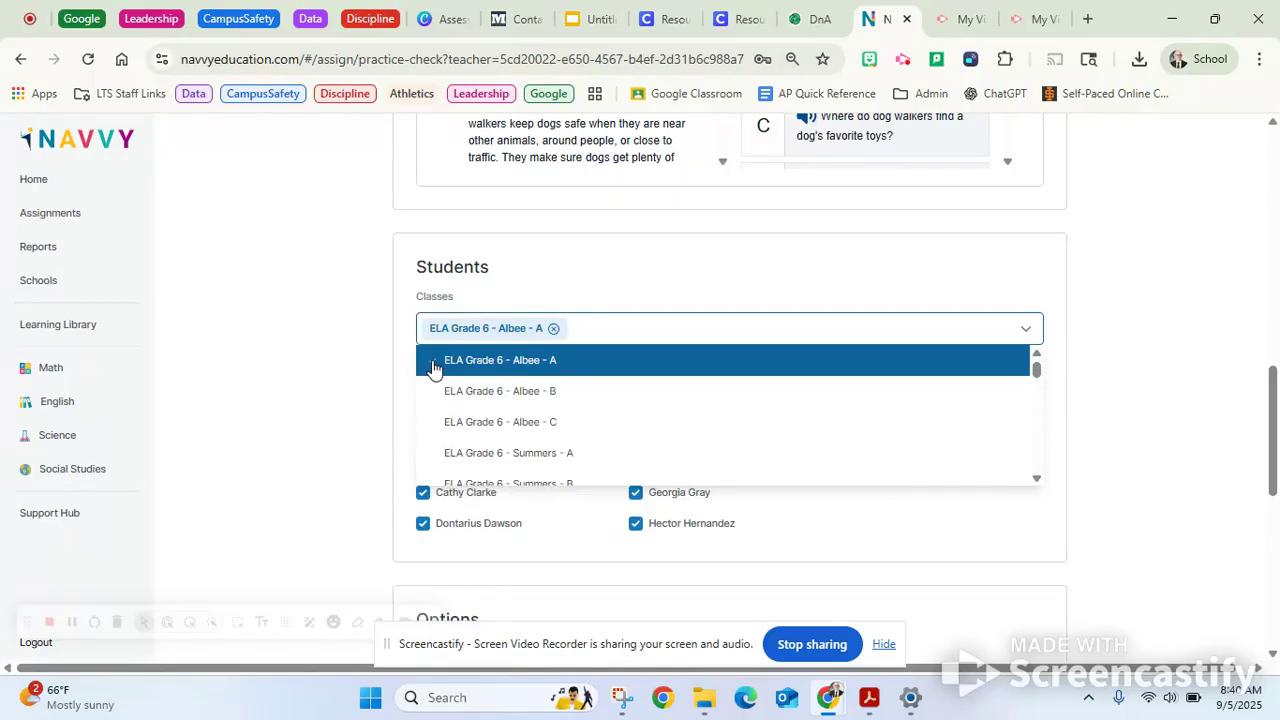
Close the class list, keeping all students of the chosen class selected, and turn retakes on in the assignment options
click(342, 412)
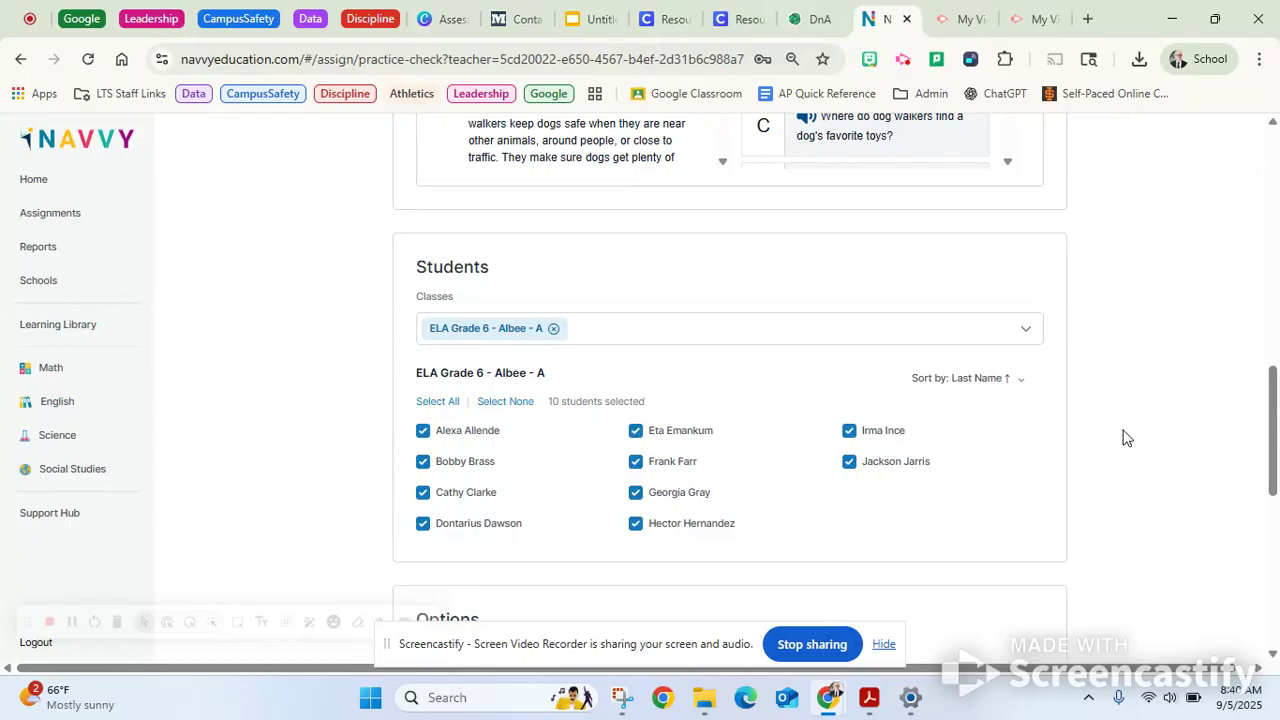
scroll(1108, 410, down, 1)
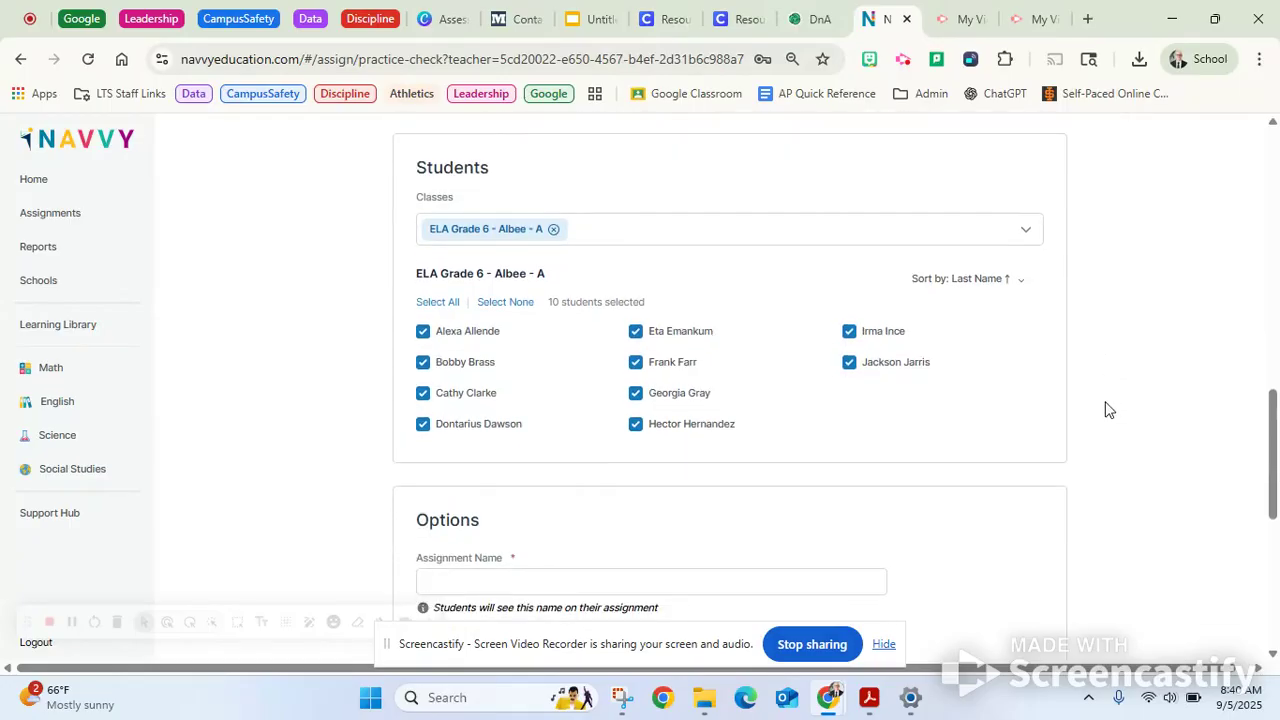
scroll(1108, 410, down, 2)
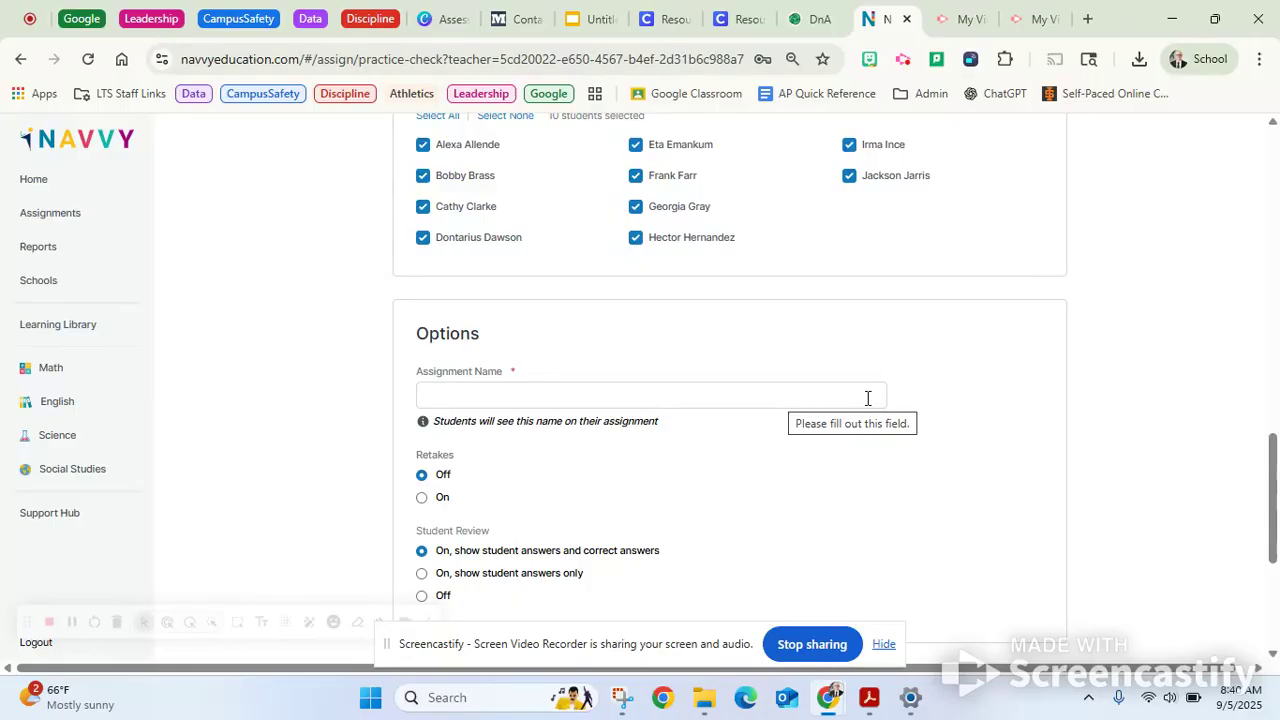
scroll(637, 514, down, 2)
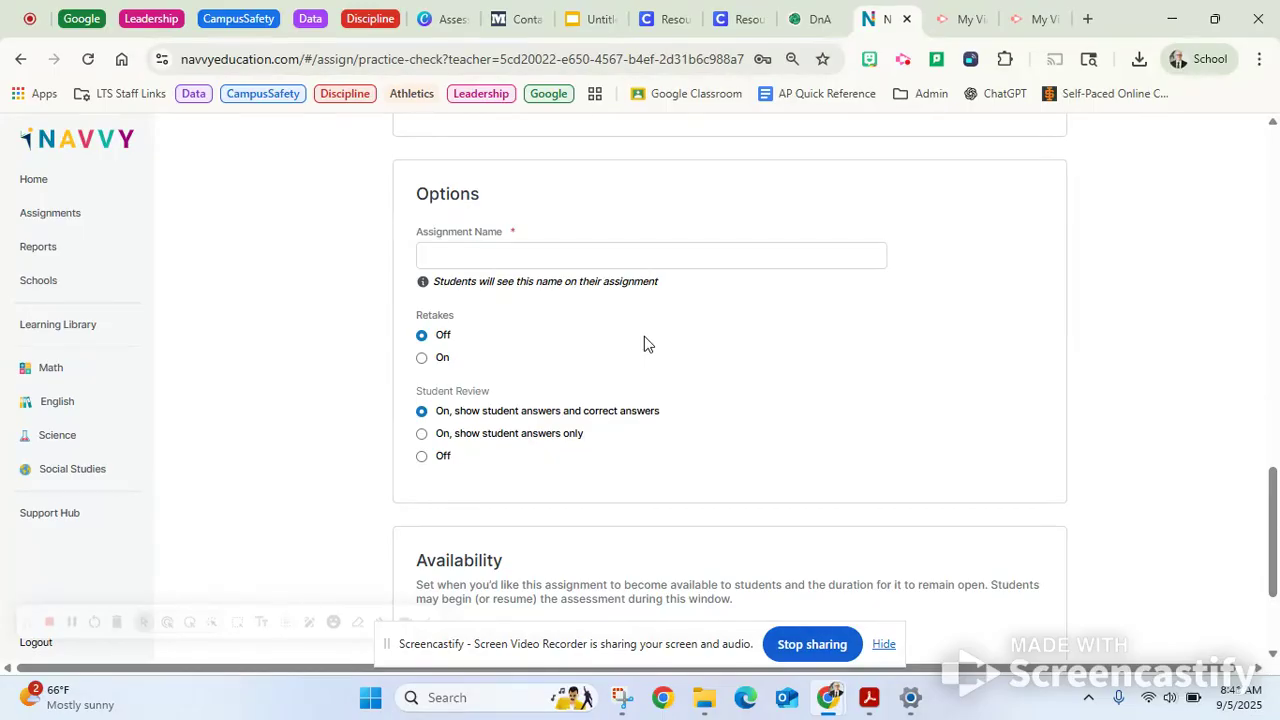
click(421, 358)
Enter "name" as the assignment name, assign the Practice Check with immediate availability, and view it among the recent assignments
scroll(518, 393, down, 1)
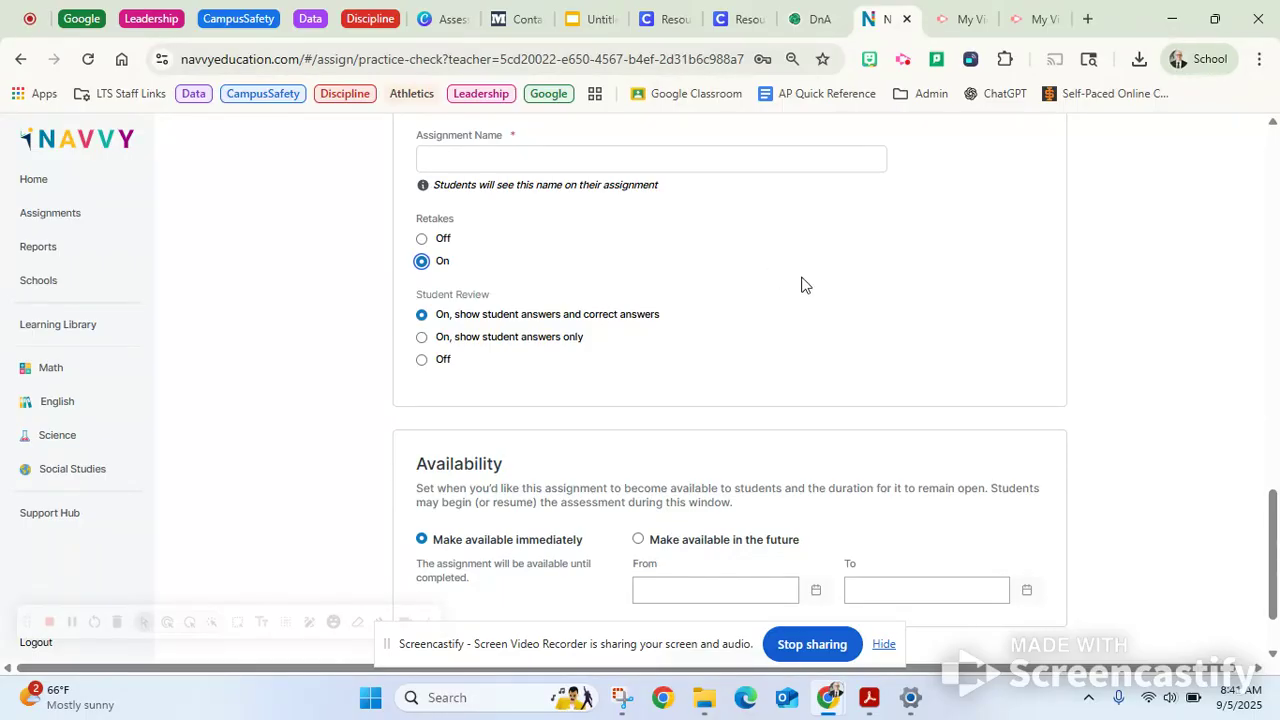
scroll(805, 286, down, 1)
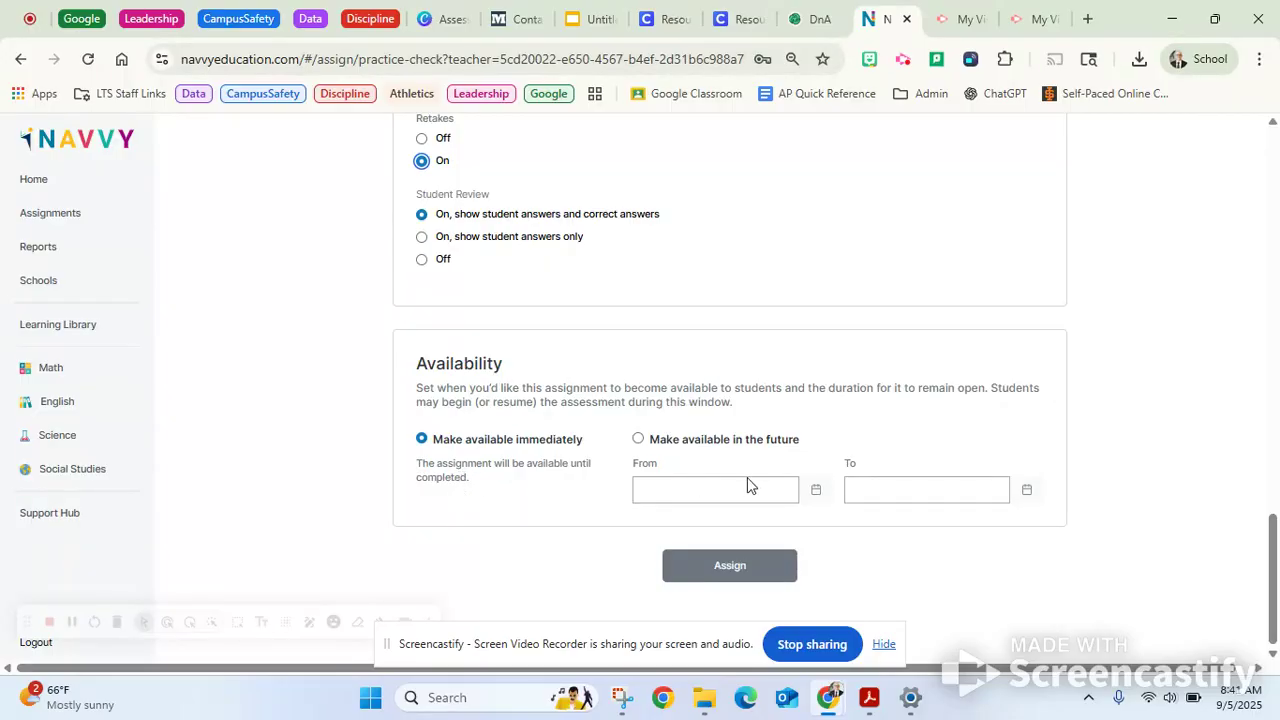
scroll(600, 420, up, 4)
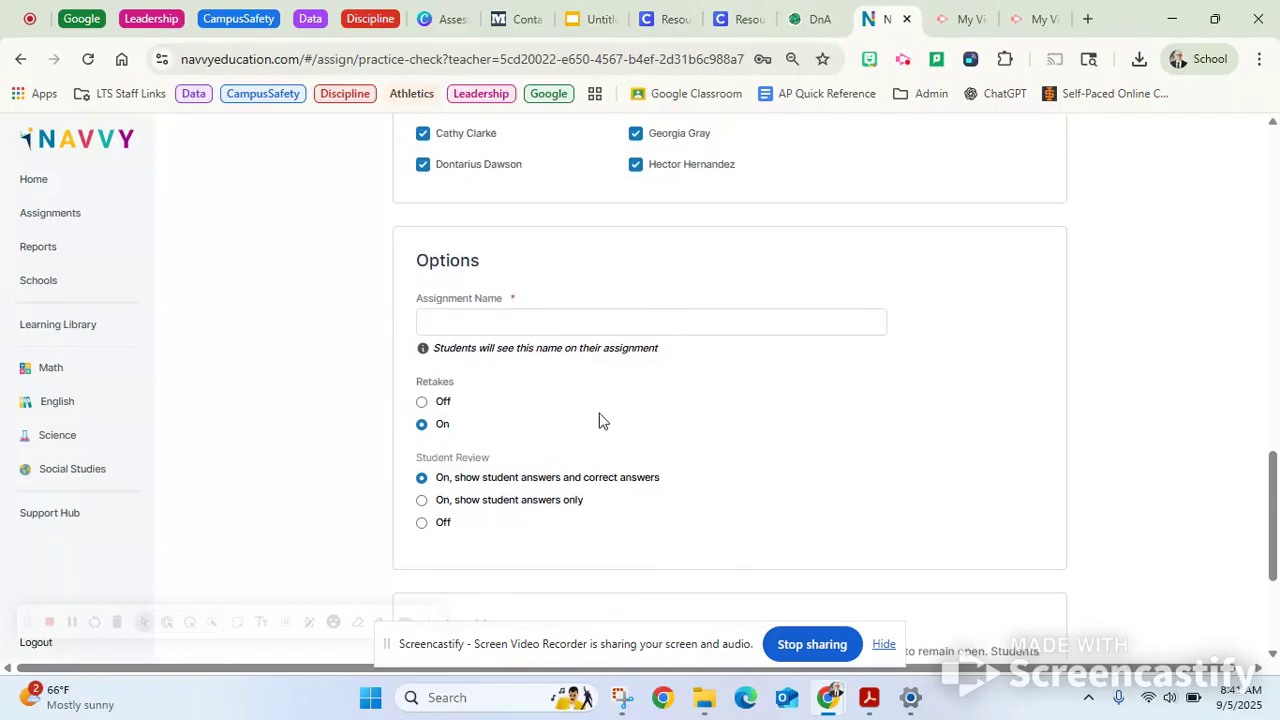
click(558, 433)
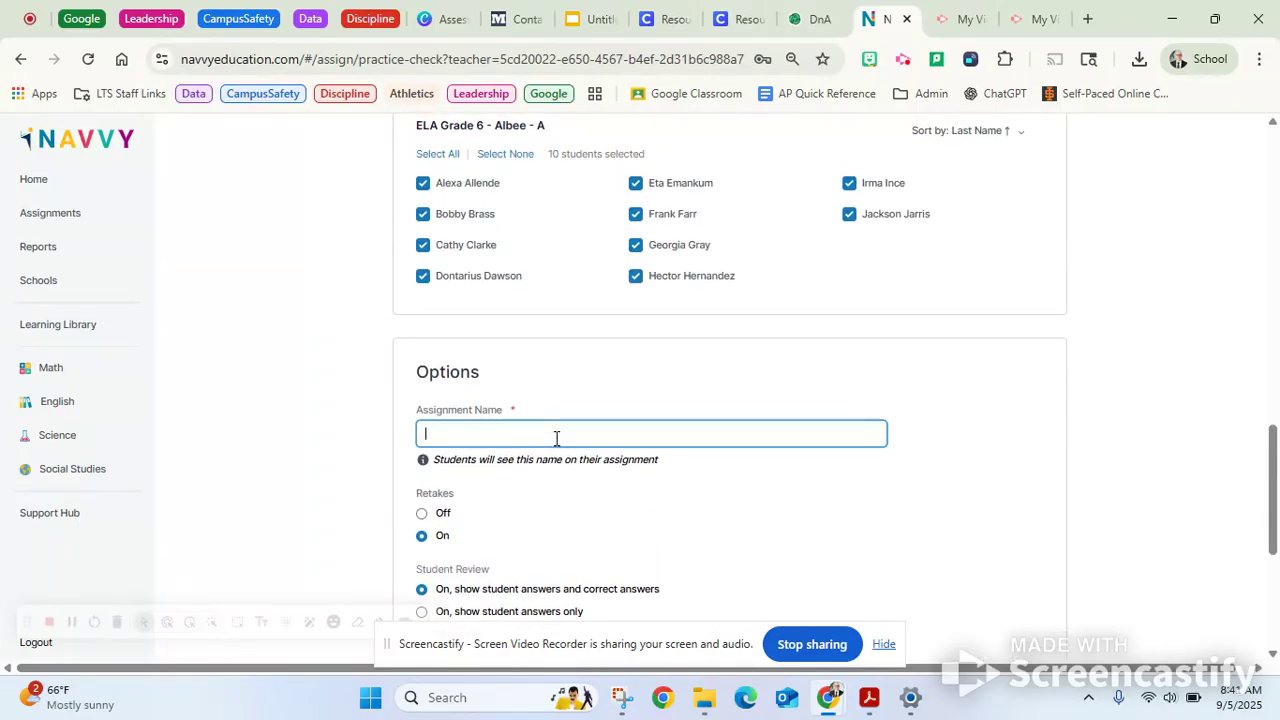
text(name)
scroll(1040, 485, down, 3)
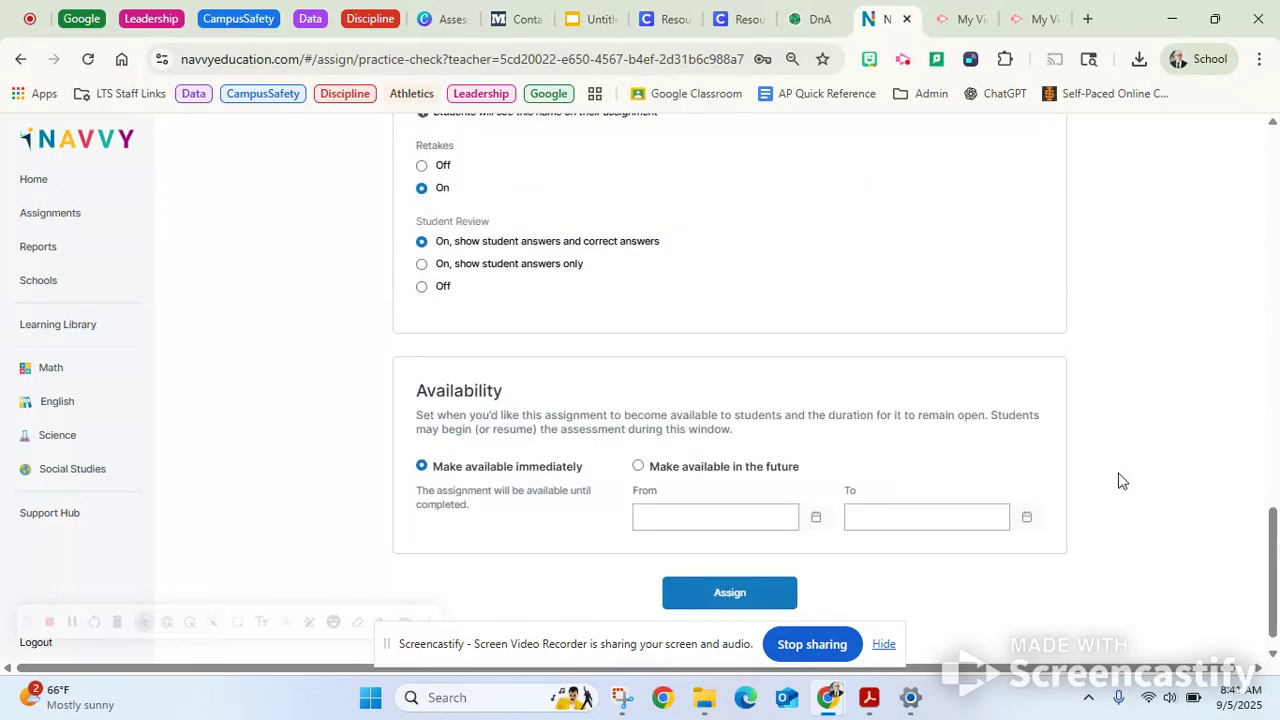
click(720, 593)
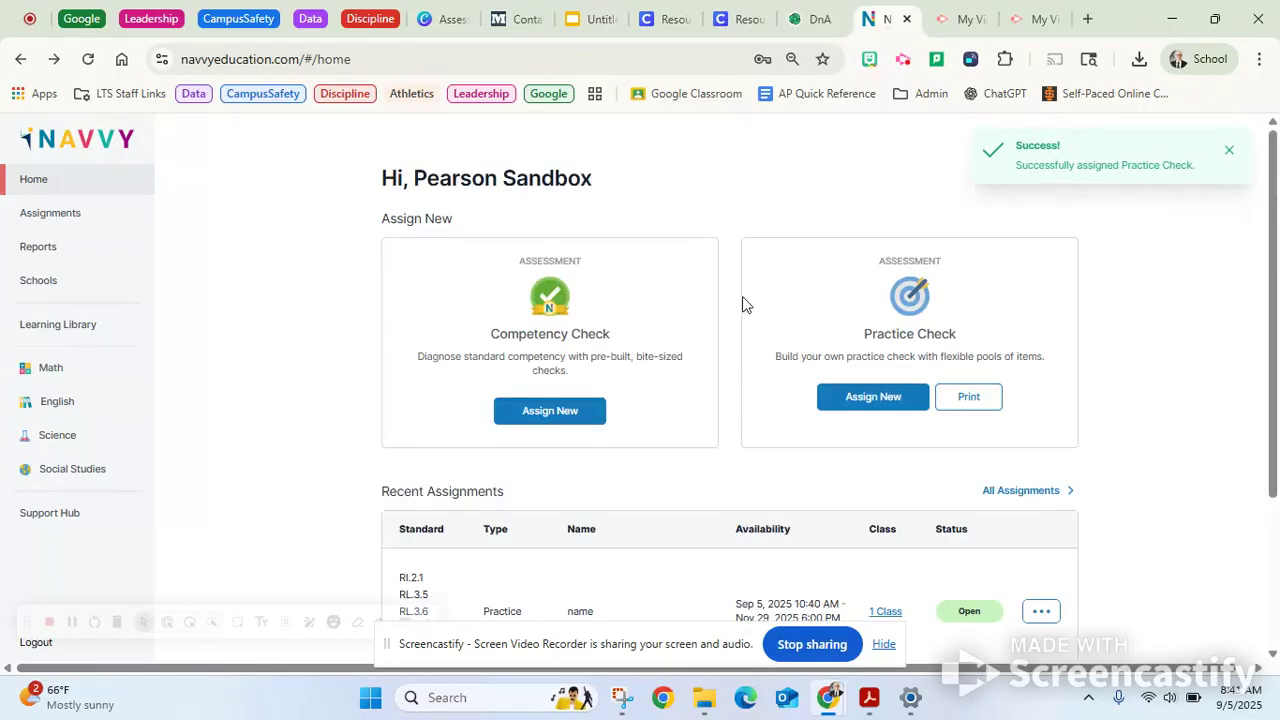
scroll(564, 410, down, 2)
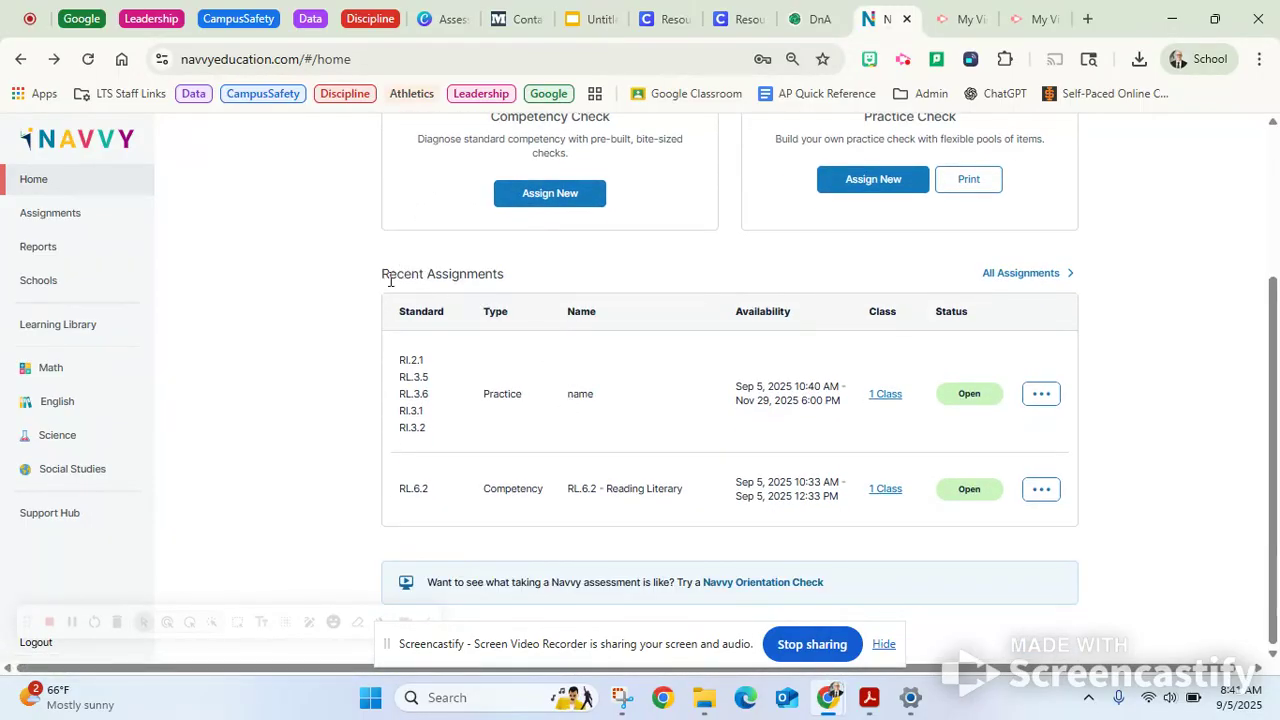